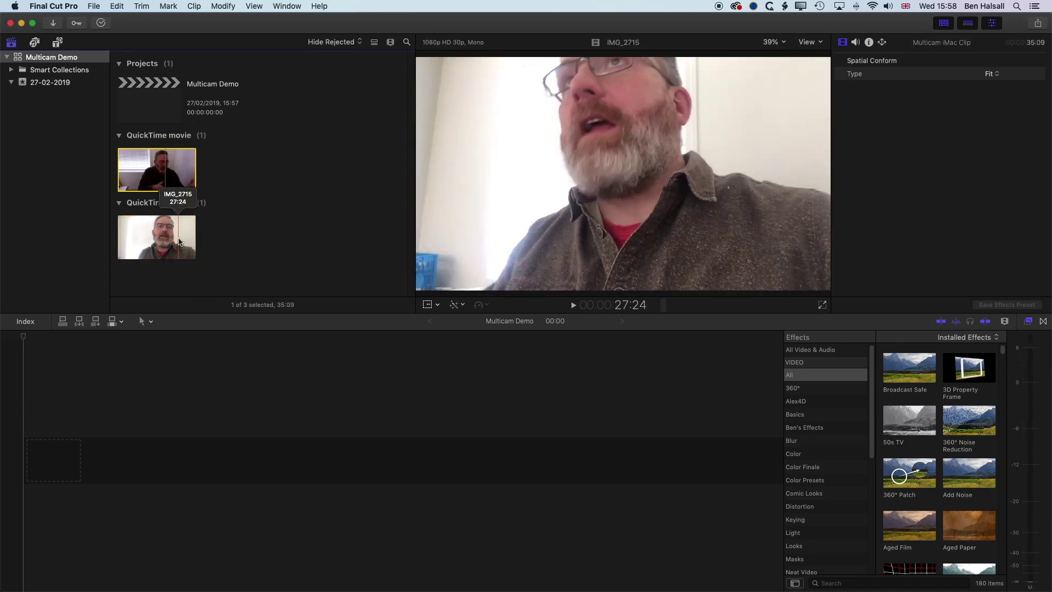
Create a multicam clip named "Multicam Demo" from the two QuickTime clips in event 27-02-2019, using audio for synchronization
left_click(164, 162)
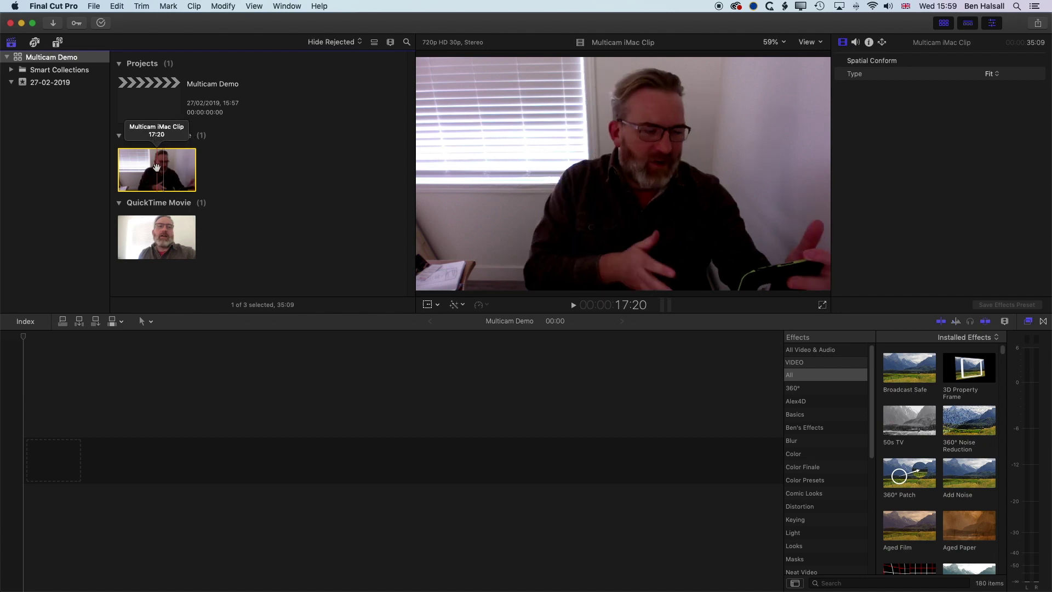
left_click(156, 229, "super")
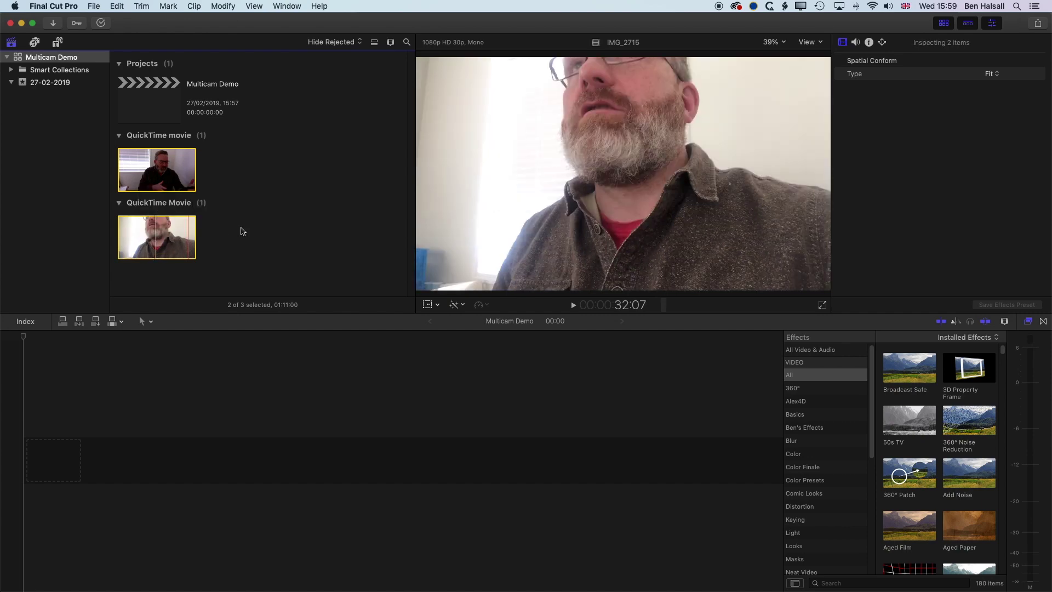
left_click(95, 6)
mouse_move(99, 20)
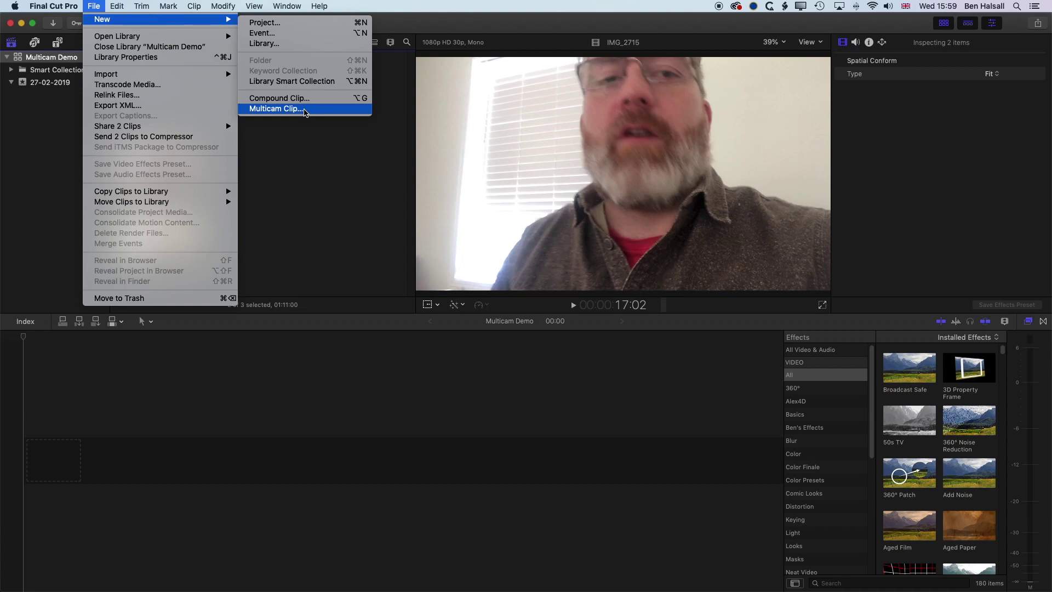
left_click(305, 113)
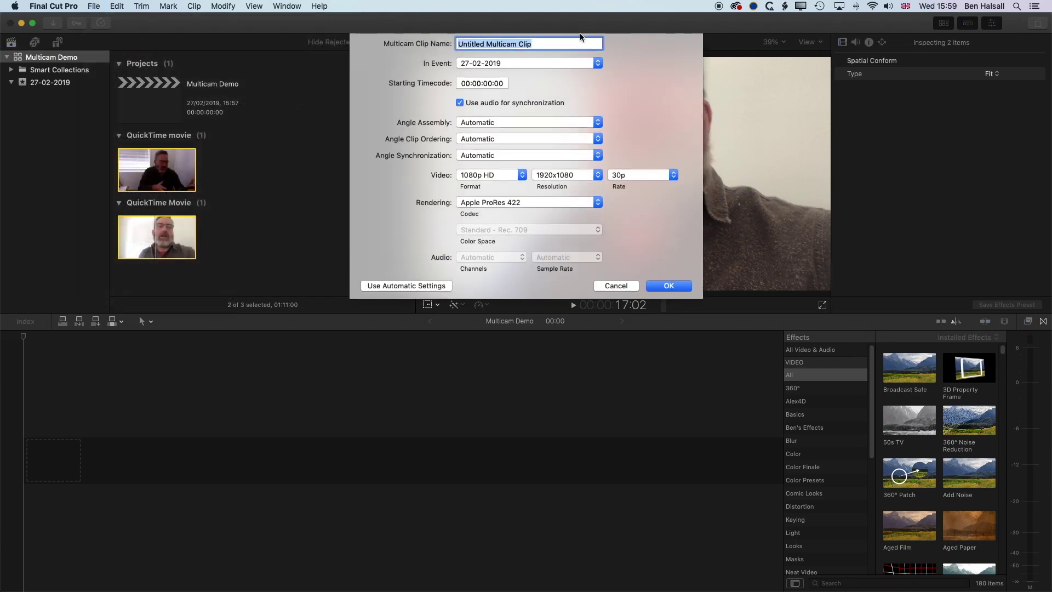
type("Multicam Demo")
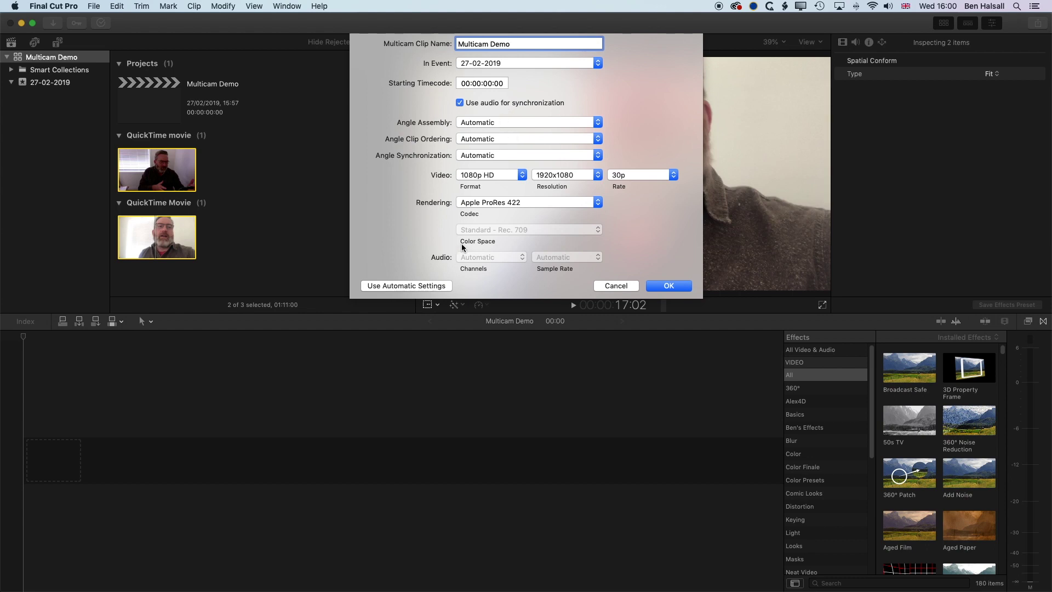
left_click(670, 286)
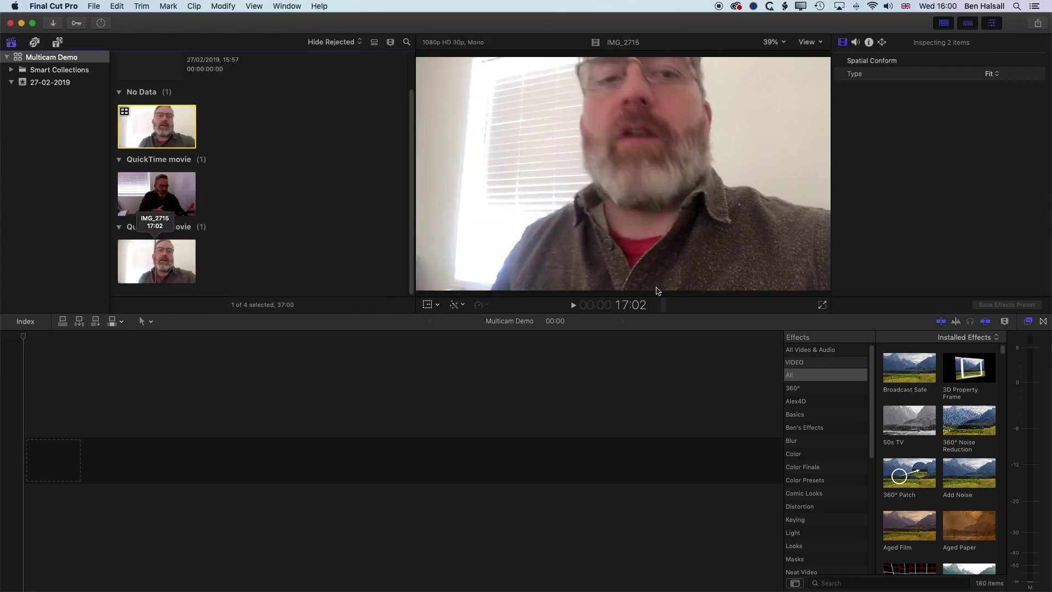
Show the camera angles of the Multicam Demo clip in the viewer and widen the viewer area
left_click(151, 124)
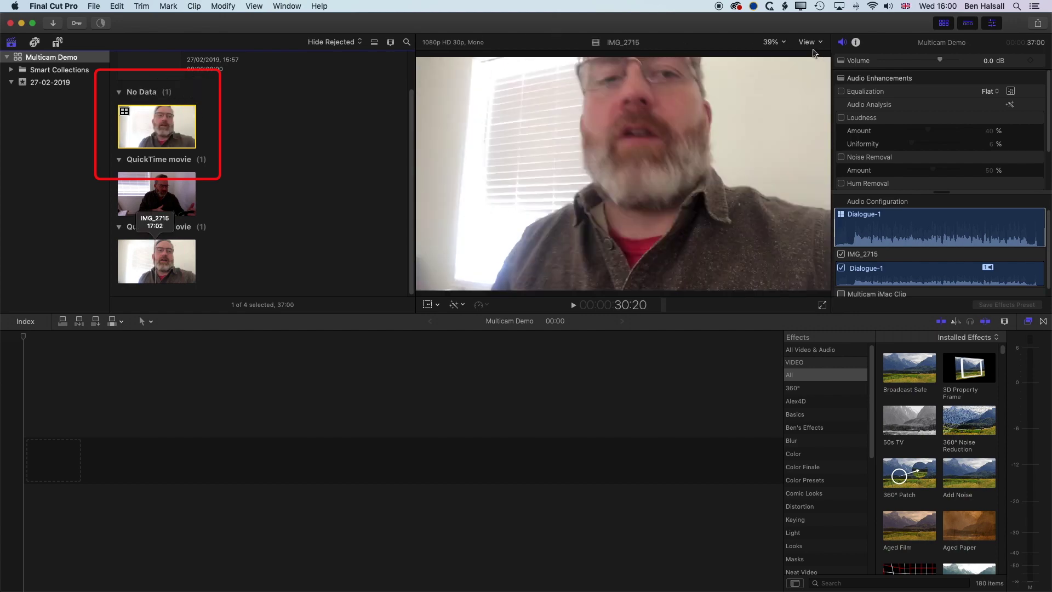
left_click(809, 43)
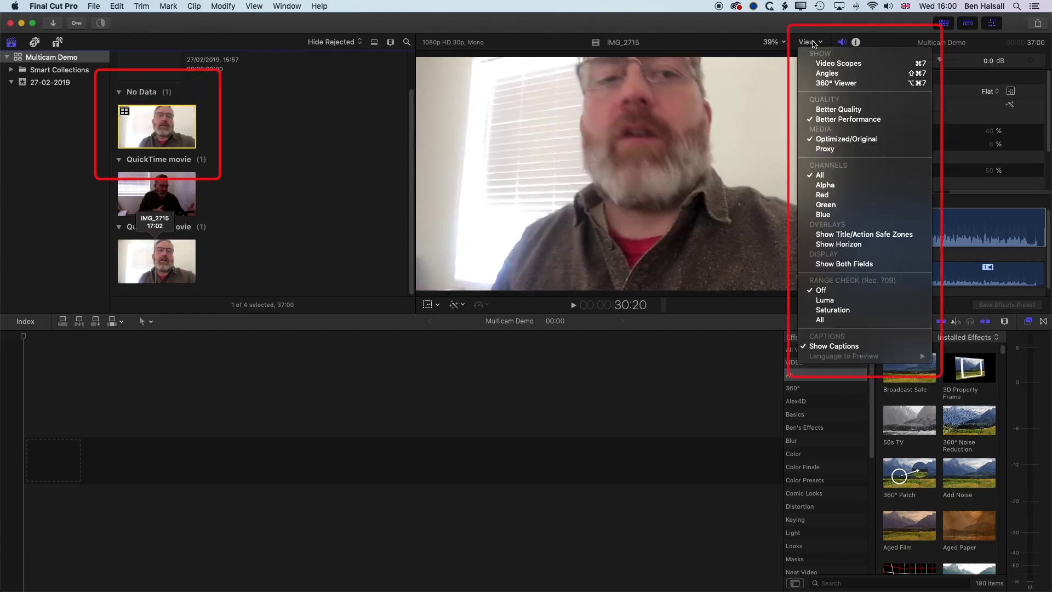
left_click(826, 74)
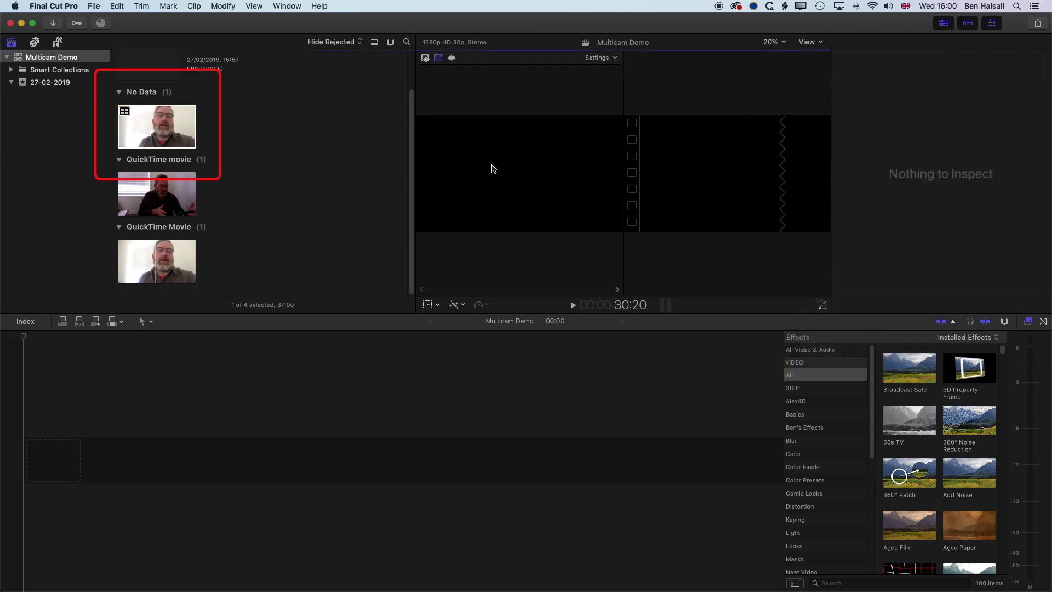
left_click(146, 121)
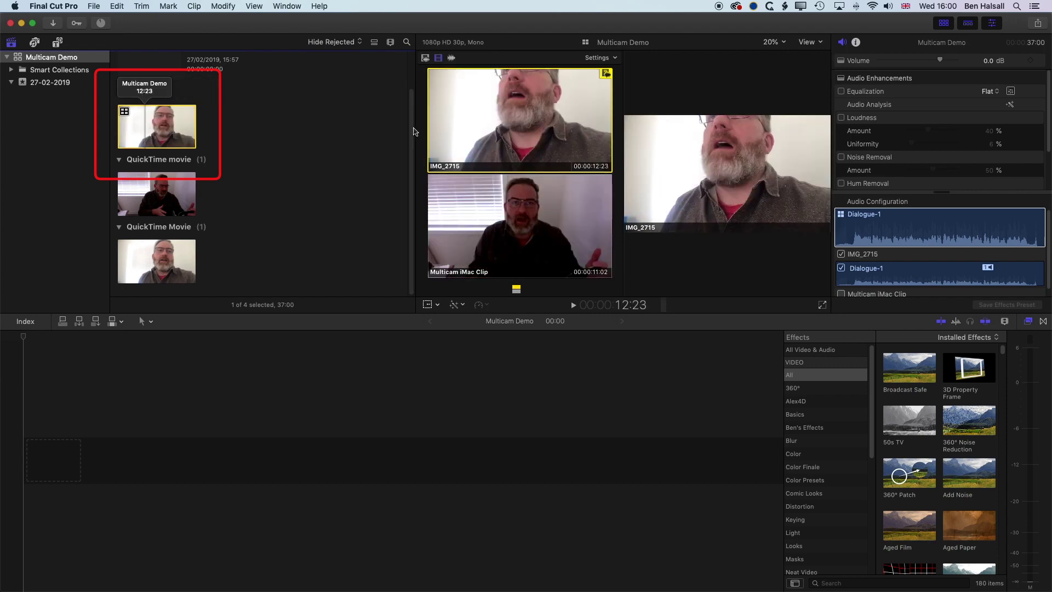
left_click_drag(415, 129, 280, 128)
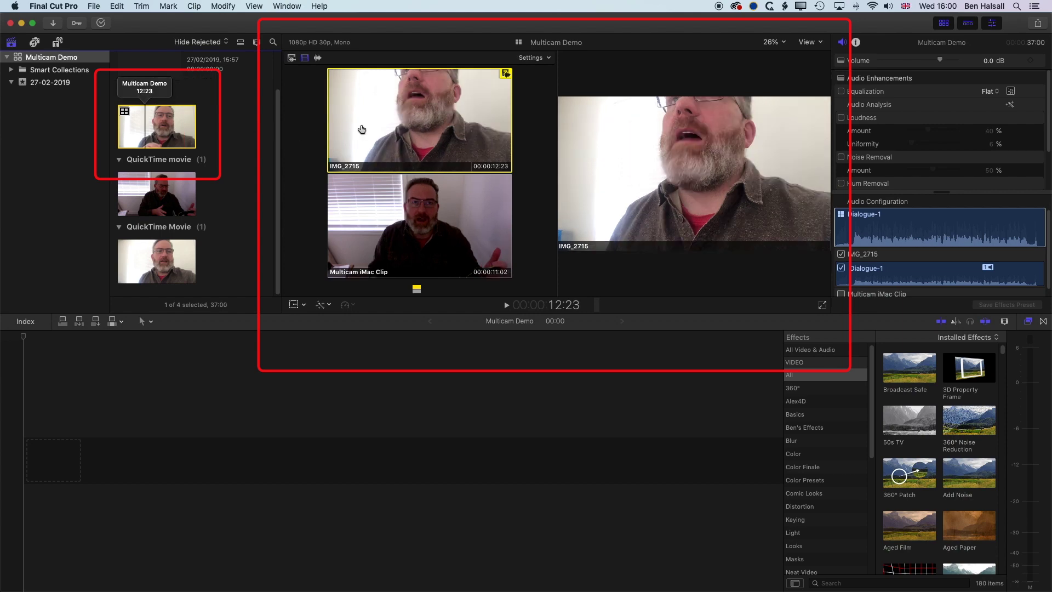
Make Multicam iMac Clip the active video and audio angle, and enable video-only switching
left_click(409, 239)
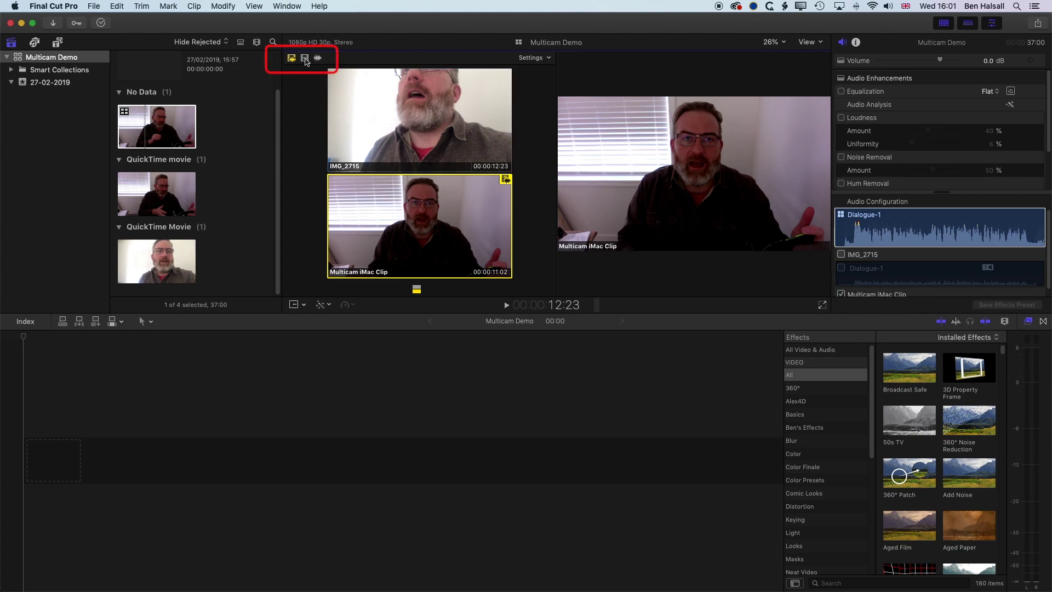
left_click(305, 58)
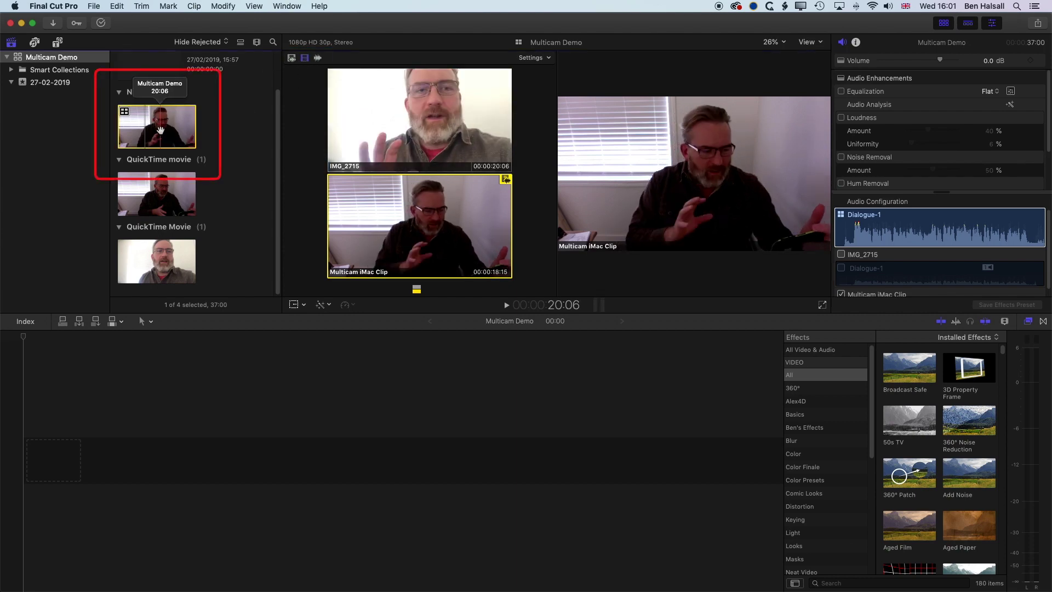
Add the Multicam Demo clip to the timeline and trim about 3 seconds off its start, where the iMac footage begins
left_click_drag(149, 131, 20, 460)
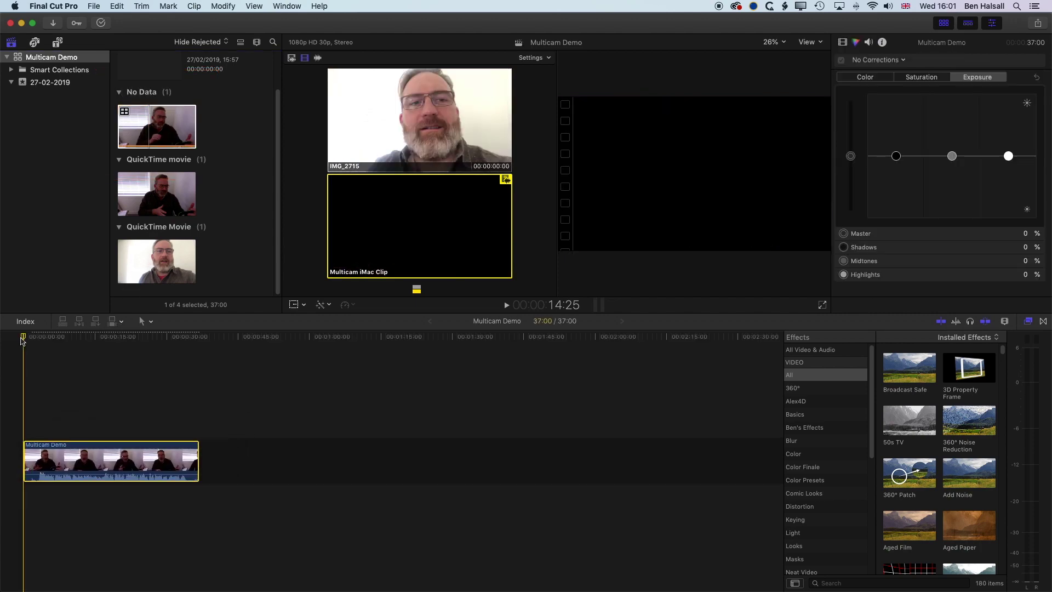
key("shift+z")
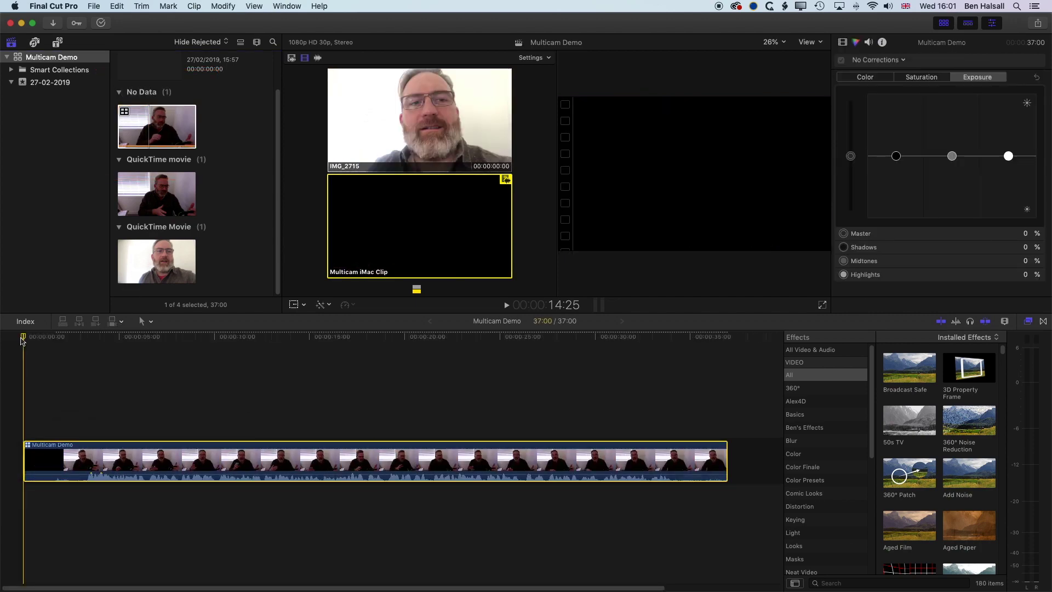
left_click_drag(29, 458, 84, 459)
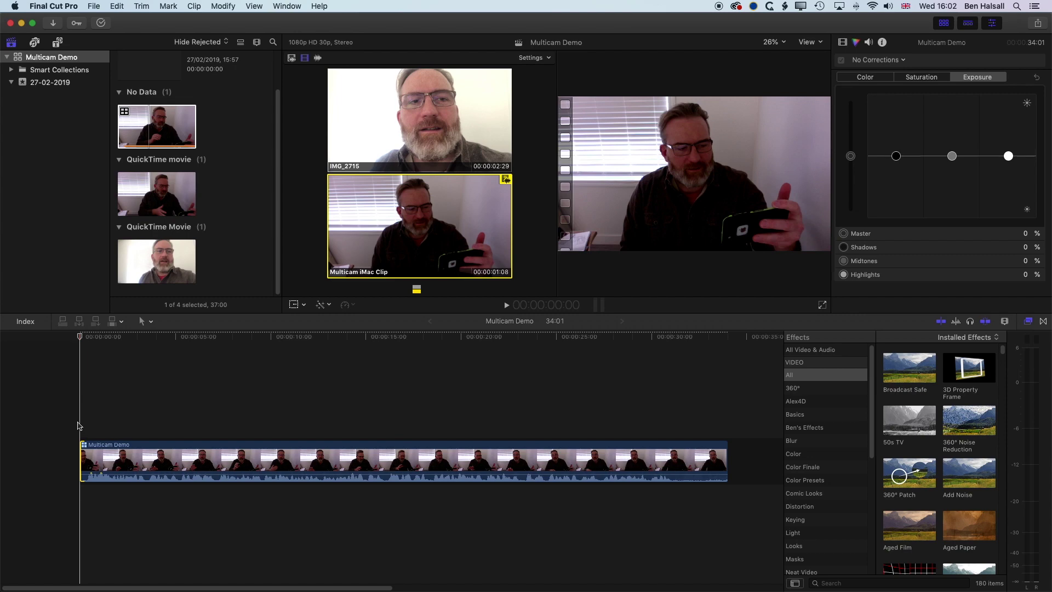
With video-only switching active, set the timeline clip's video to the IMG_2715 angle from the very start
left_click(111, 453)
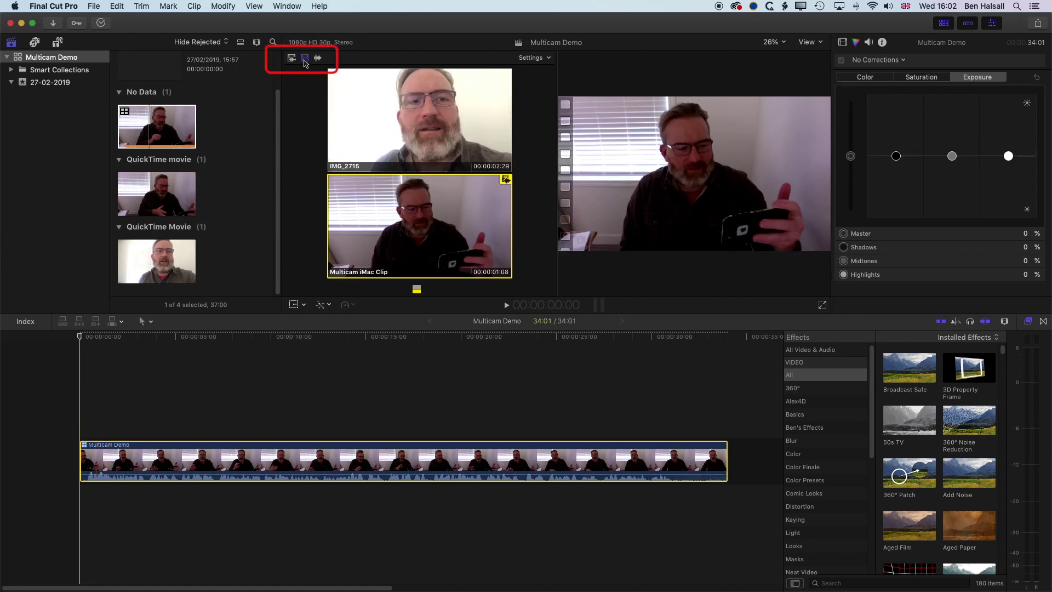
left_click(306, 58)
key("space")
left_click(76, 341)
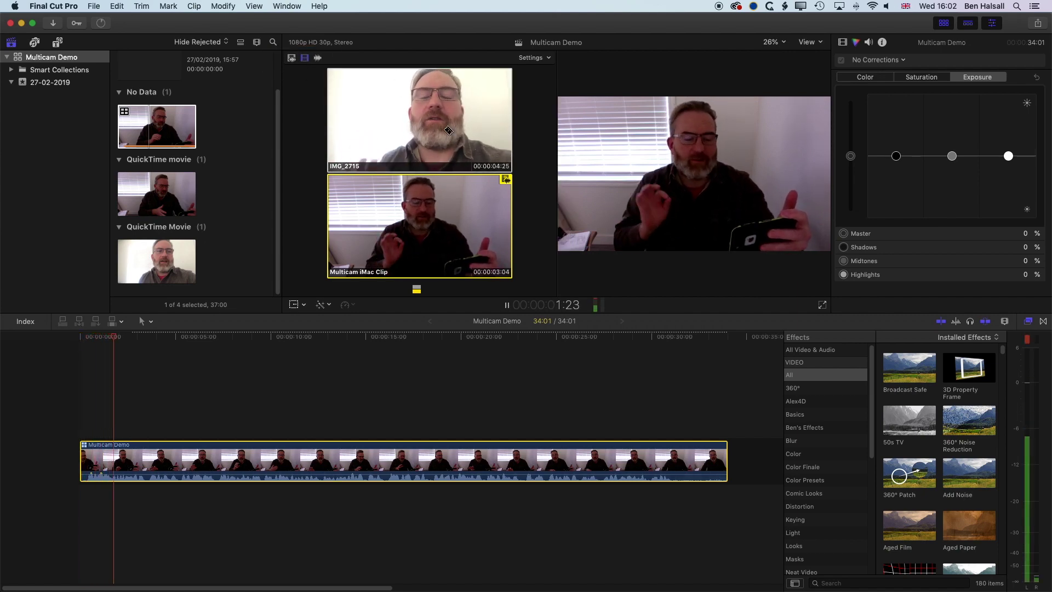
left_click_drag(129, 335, 80, 332)
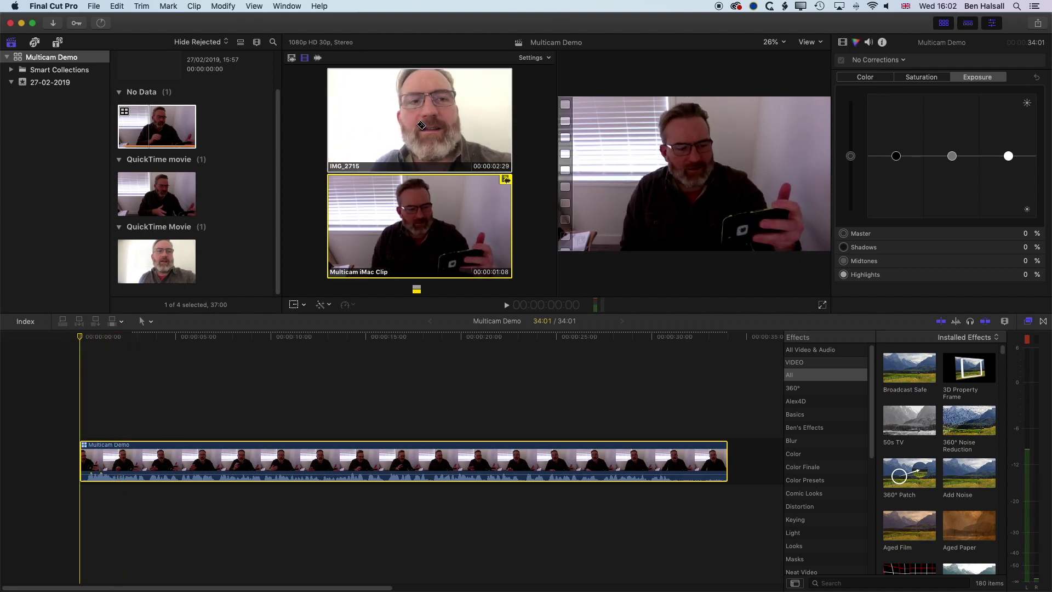
left_click(421, 125)
Play the timeline and cut live between both video angles at about 4, 14, 21 and 29 seconds, adding quick switches before ending on Multicam iMac Clip
key("space")
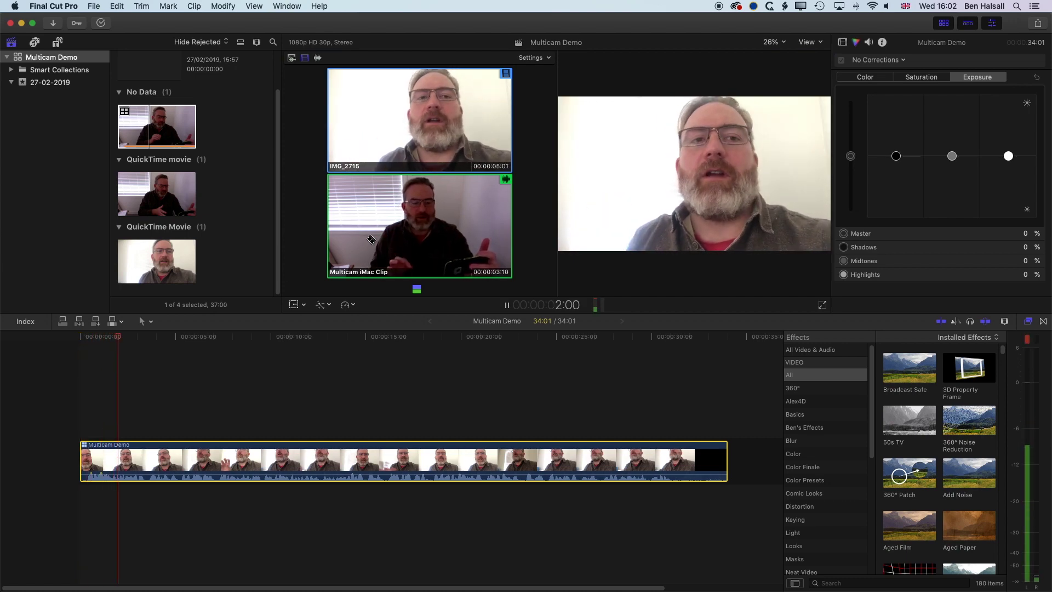
left_click(399, 238)
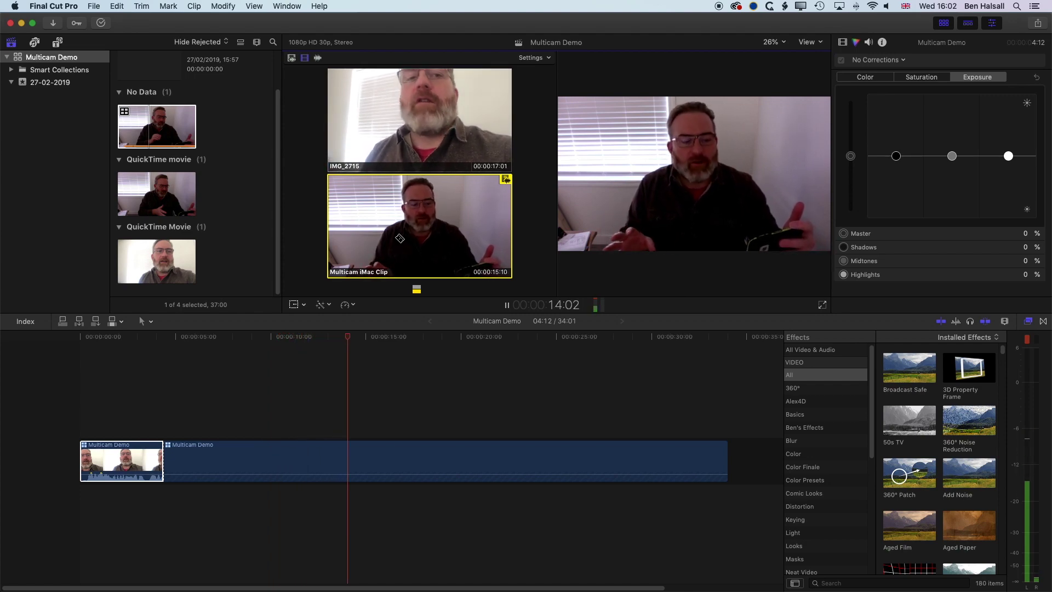
left_click(429, 104)
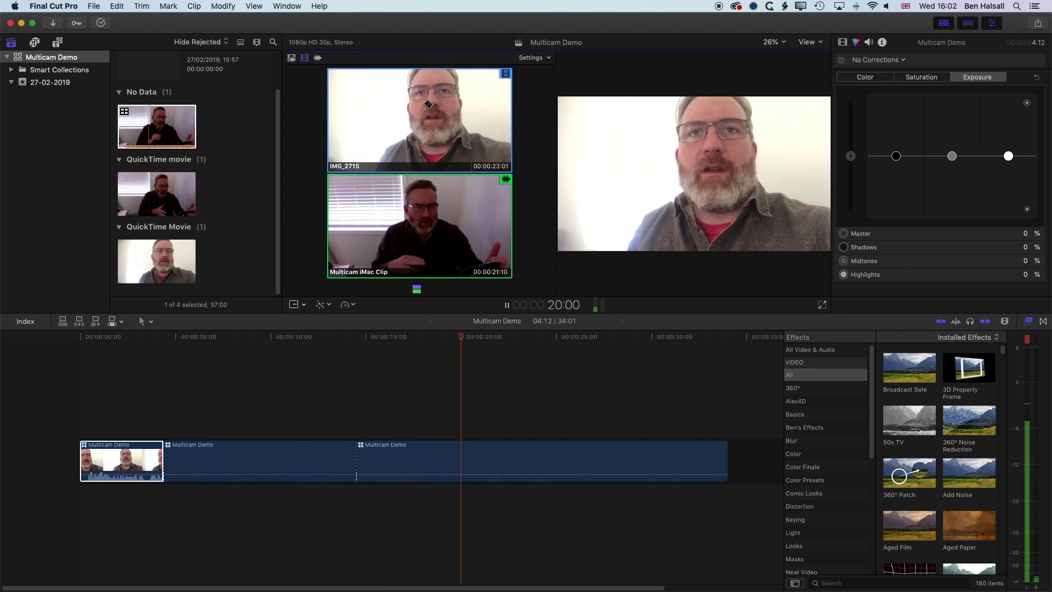
left_click(419, 198)
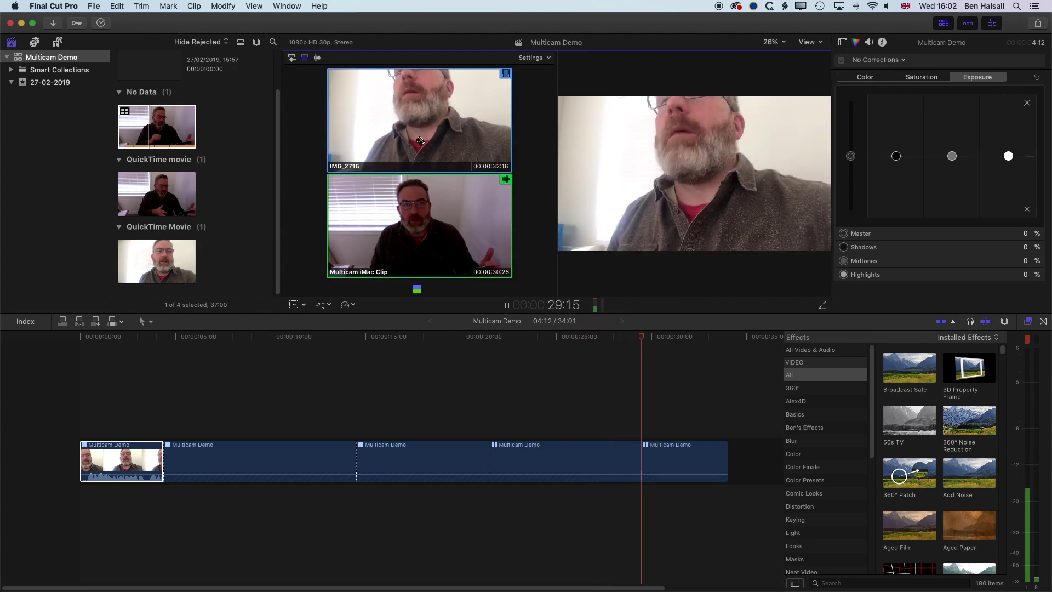
left_click(411, 214)
left_click(418, 141)
left_click(410, 213)
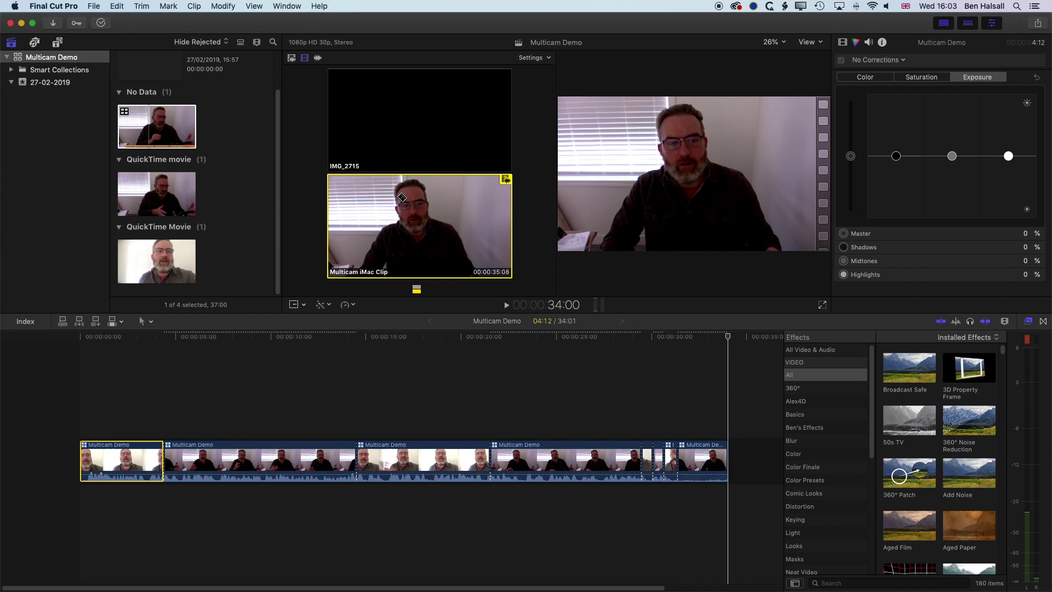
At the 14:16 cut, switch the third segment's video repeatedly between the Multicam iMac Clip and IMG_2715 angles without adding cuts
left_click_drag(404, 337, 360, 337)
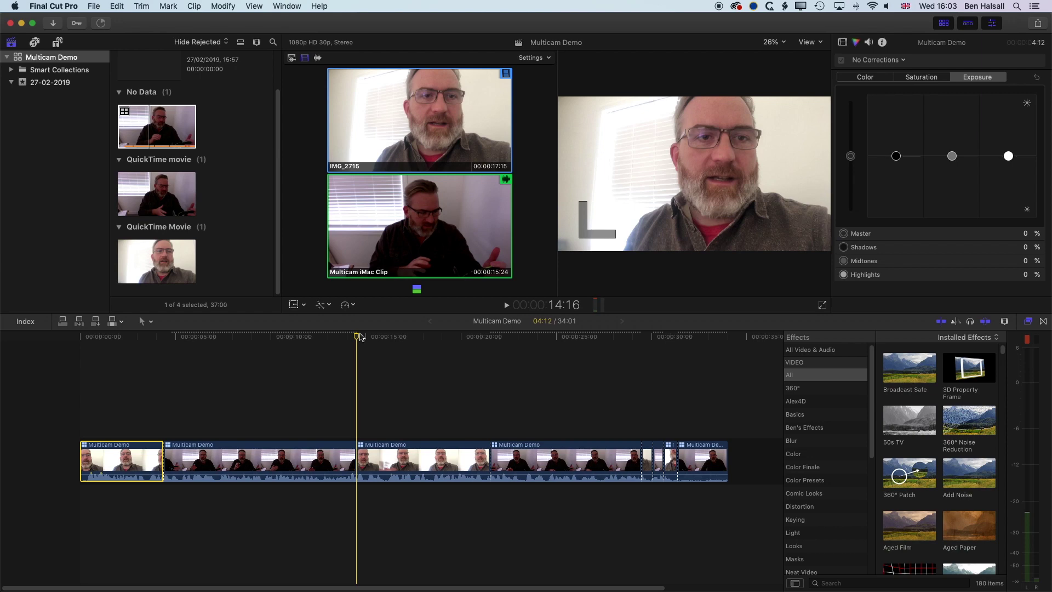
left_click(396, 216)
left_click(403, 119)
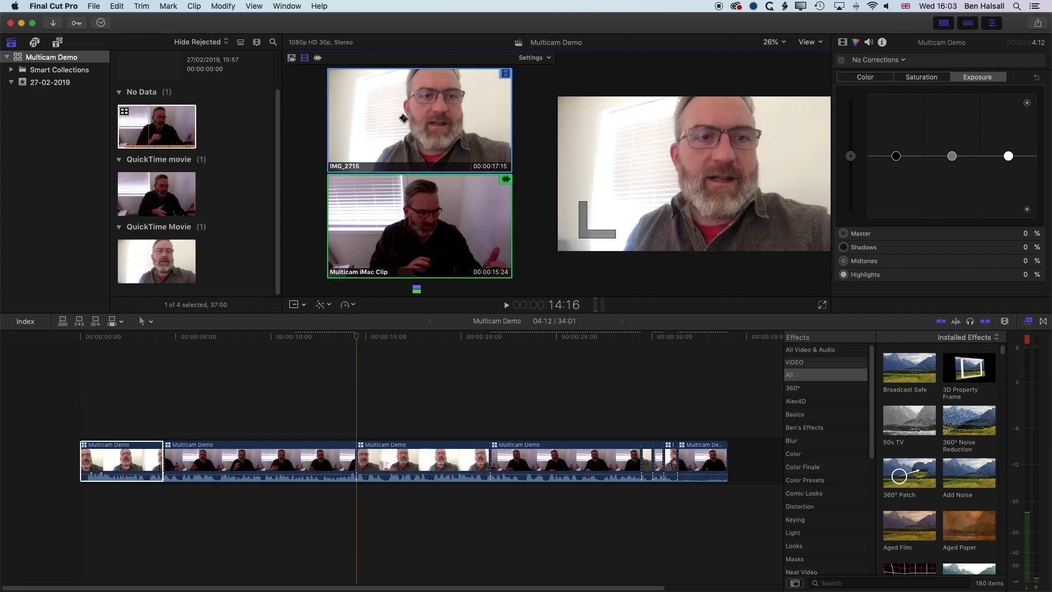
left_click(397, 213)
left_click(393, 146)
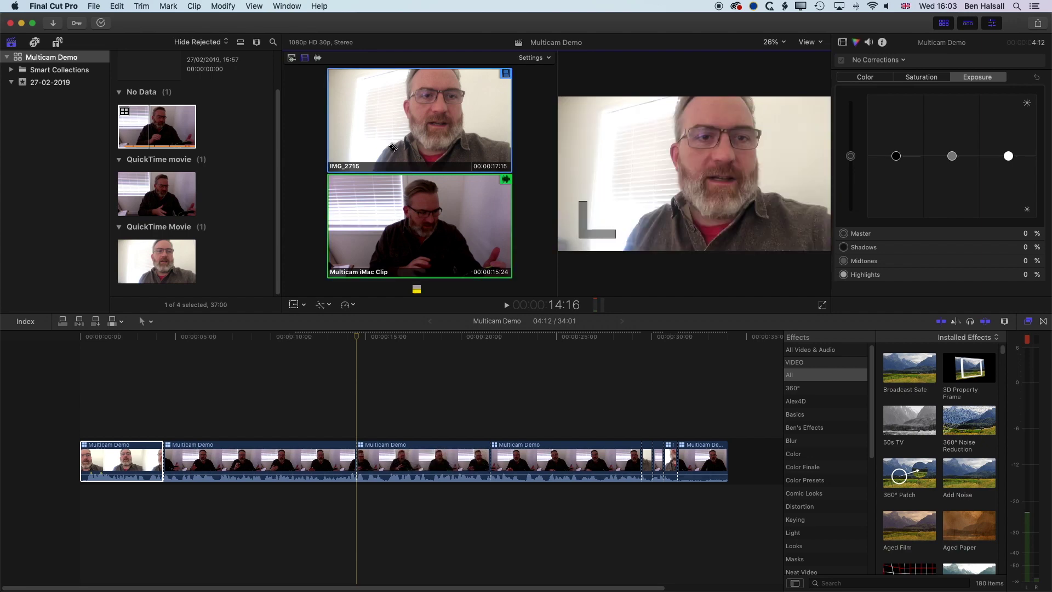
left_click(387, 239)
left_click(403, 144)
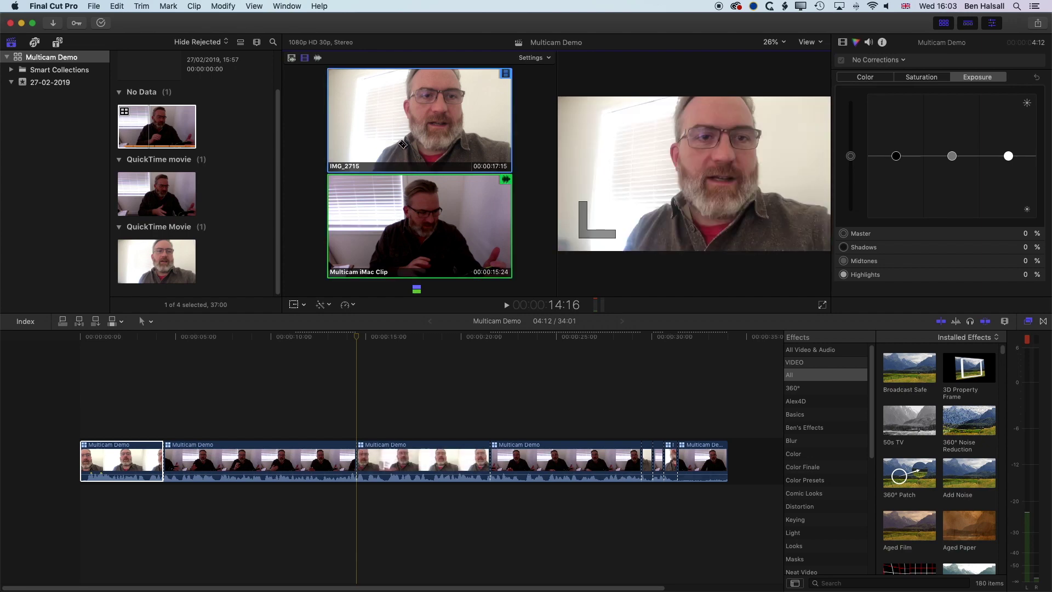
left_click(357, 337)
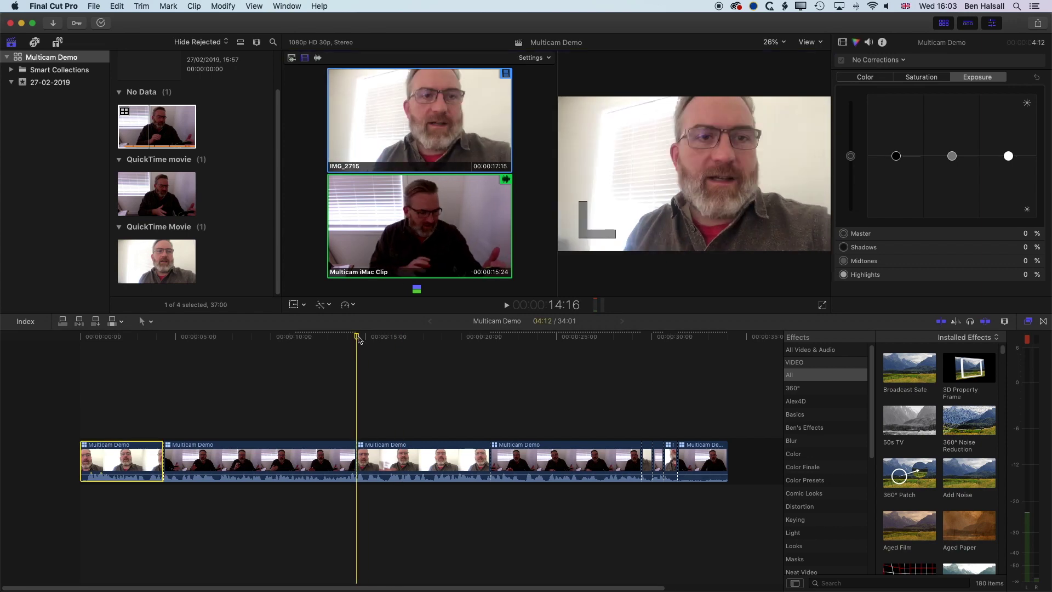
Change the third segment's Active Video Angle to Multicam iMac Clip and back to IMG_2715, and return the playhead to the timeline start
right_click(367, 449)
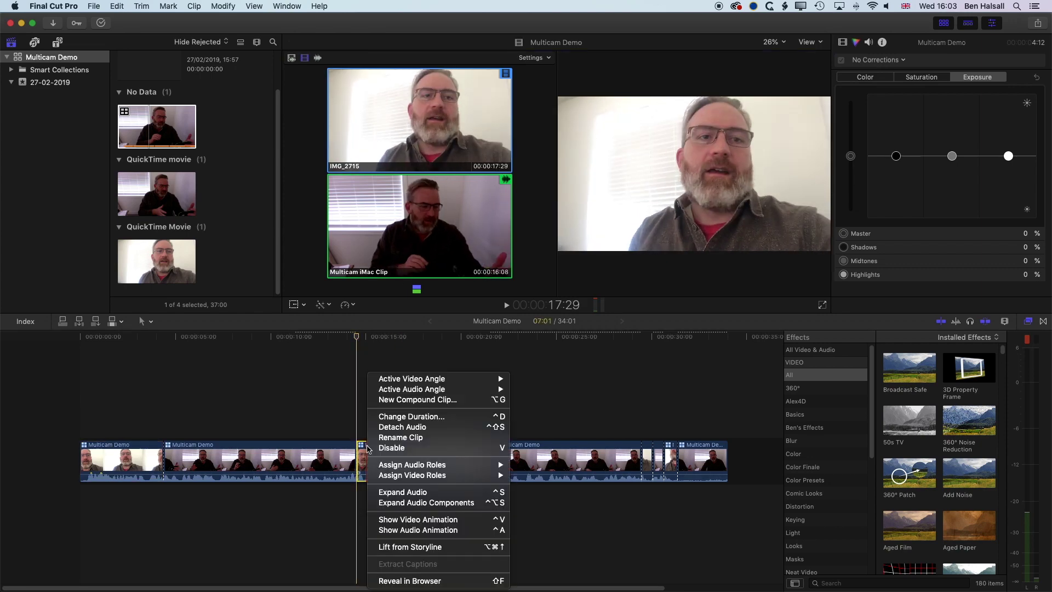
mouse_move(404, 384)
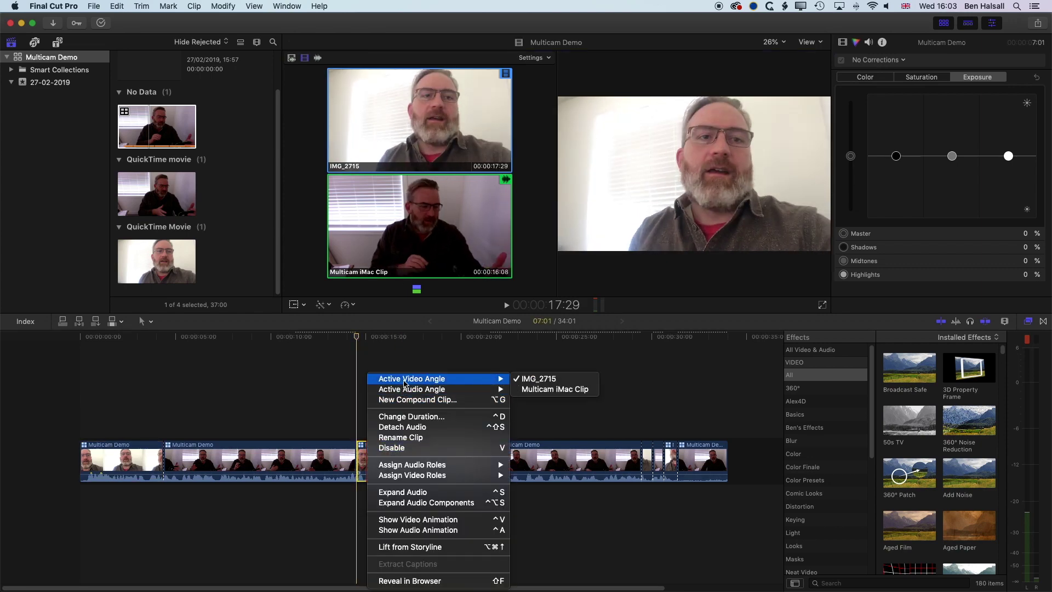
left_click(544, 390)
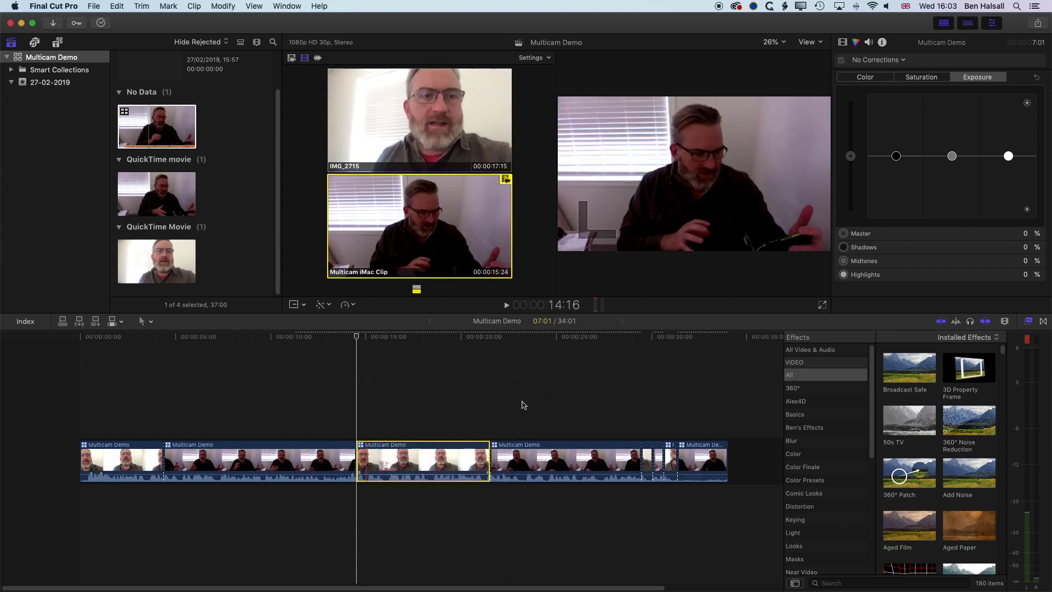
right_click(396, 463)
mouse_move(426, 387)
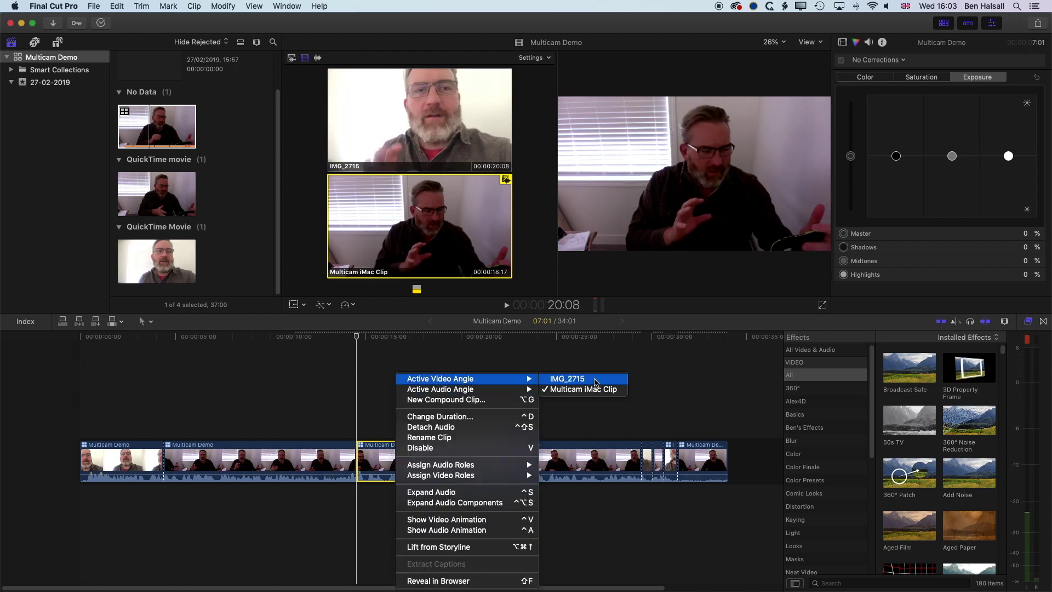
left_click(595, 382)
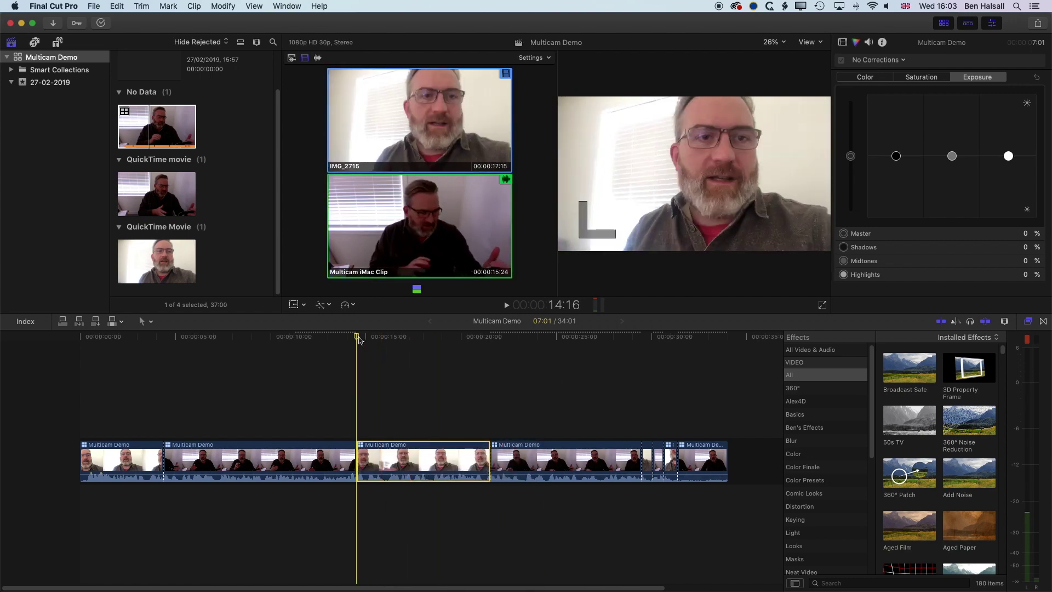
left_click_drag(356, 340, 80, 339)
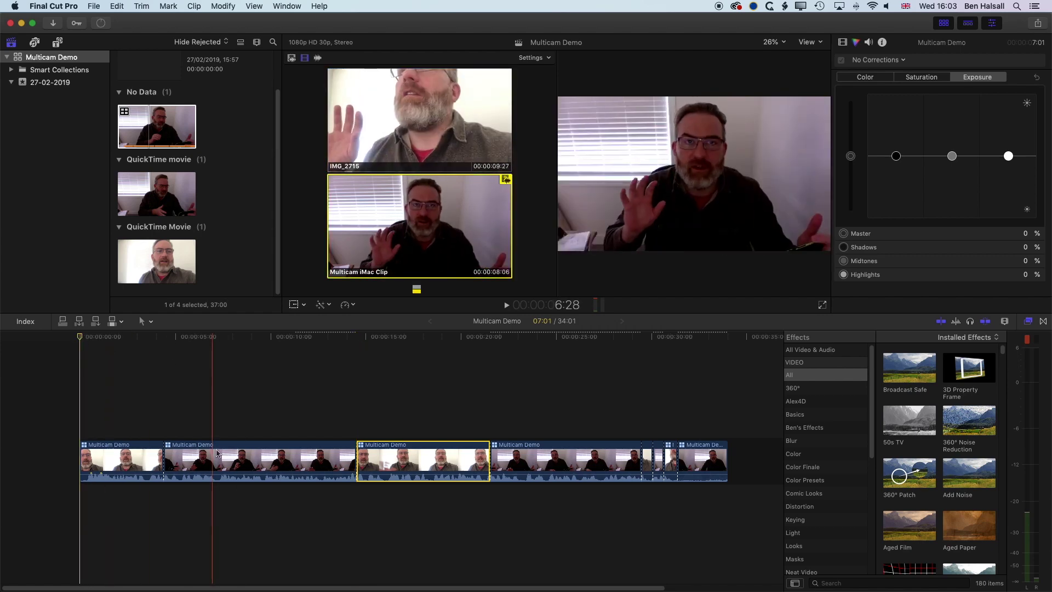
left_click(276, 456)
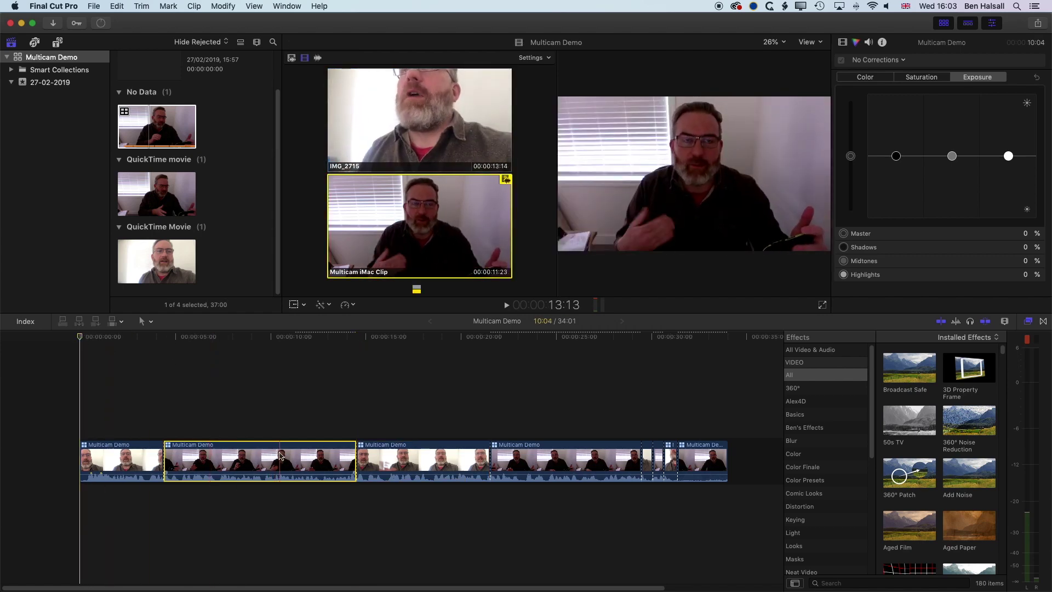
left_click(258, 337)
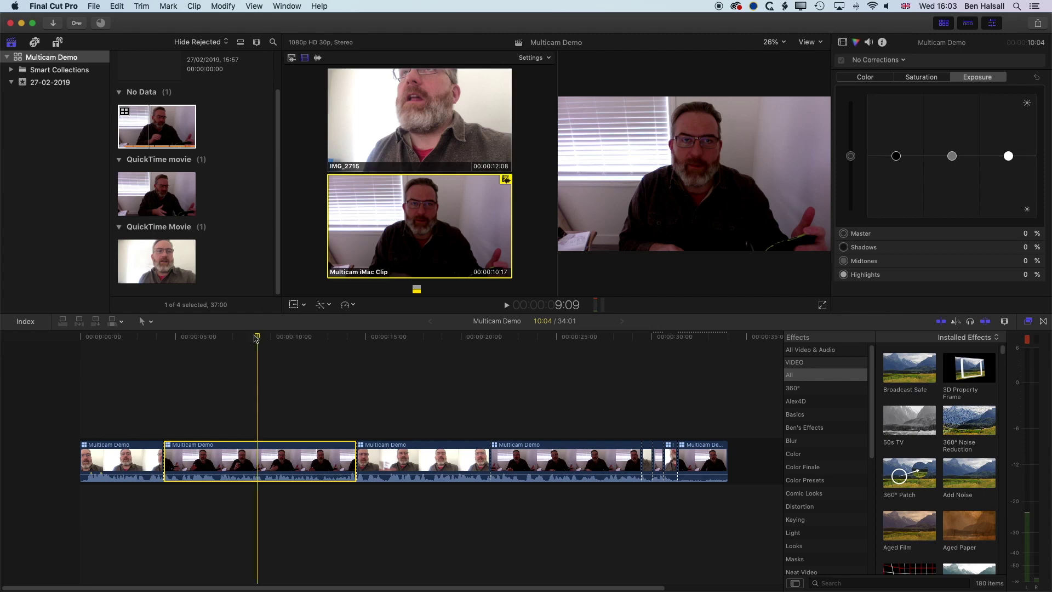
left_click(245, 355)
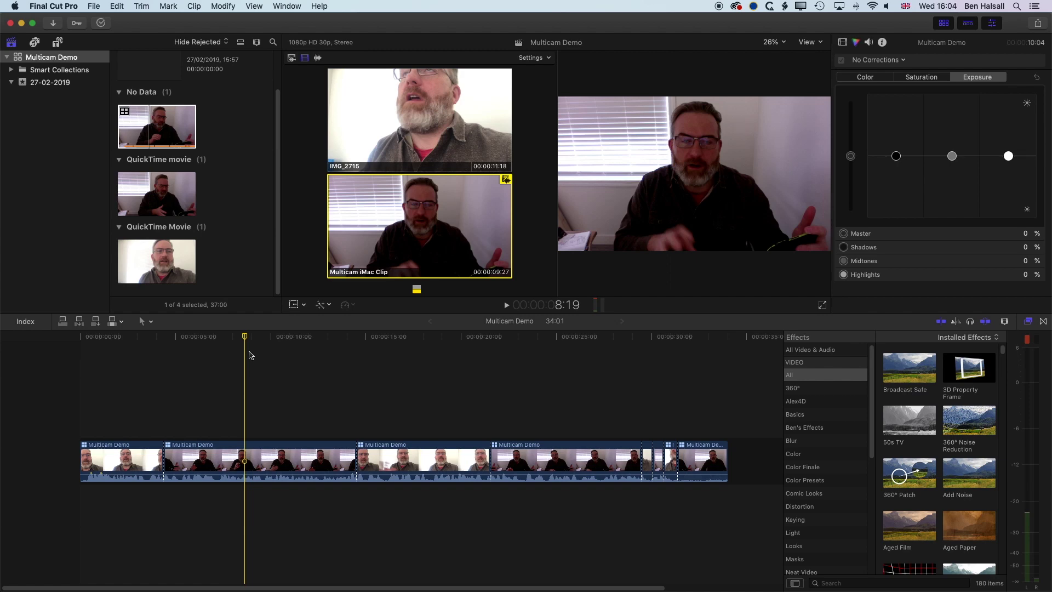
Open the Multicam Demo source clip in the angle editor, monitor the Multicam iMac Clip angle and park the playhead at 4:08
left_click(156, 125)
double_click(156, 125)
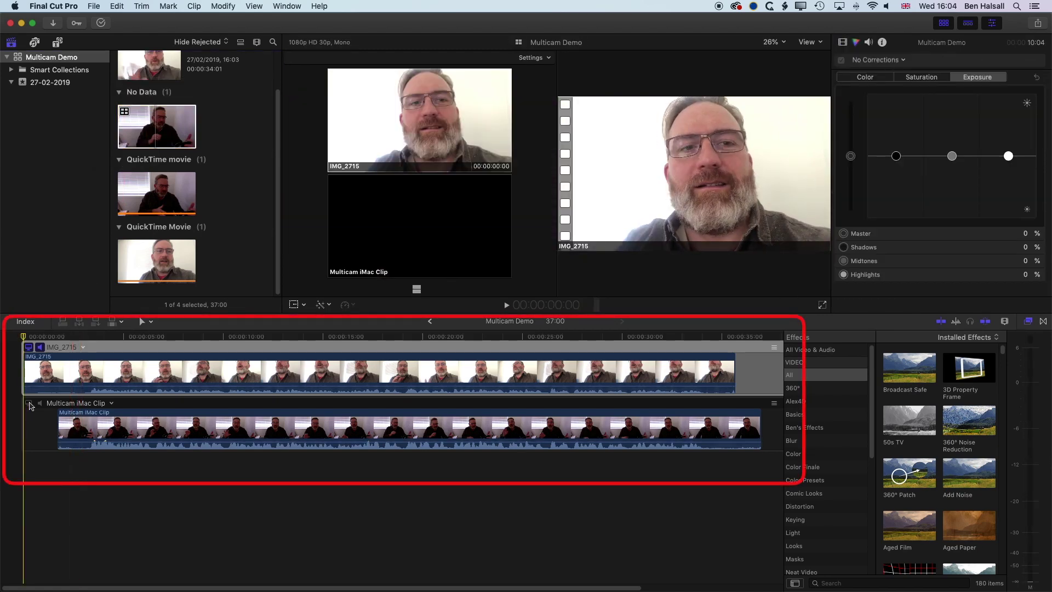
left_click(29, 404)
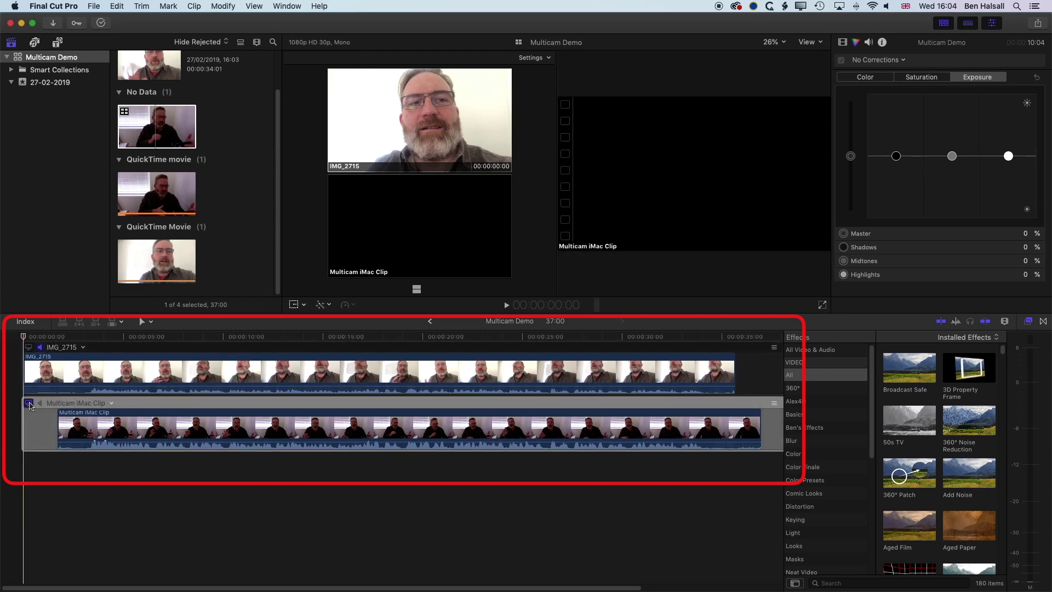
left_click(109, 338)
left_click_drag(109, 341, 106, 346)
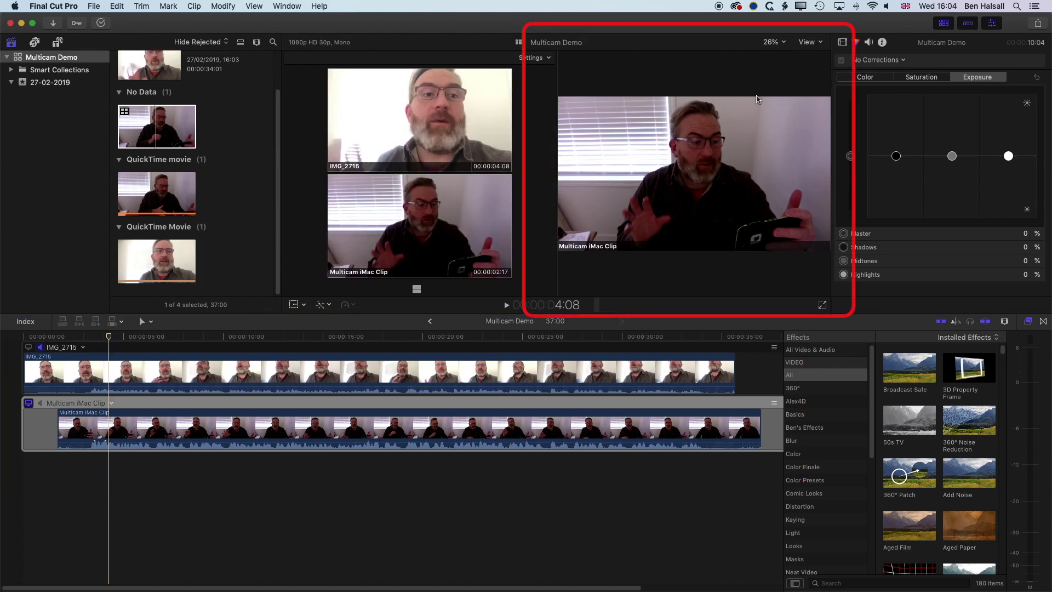
Hide the angles display beside the viewer and show the video scopes instead
left_click(810, 42)
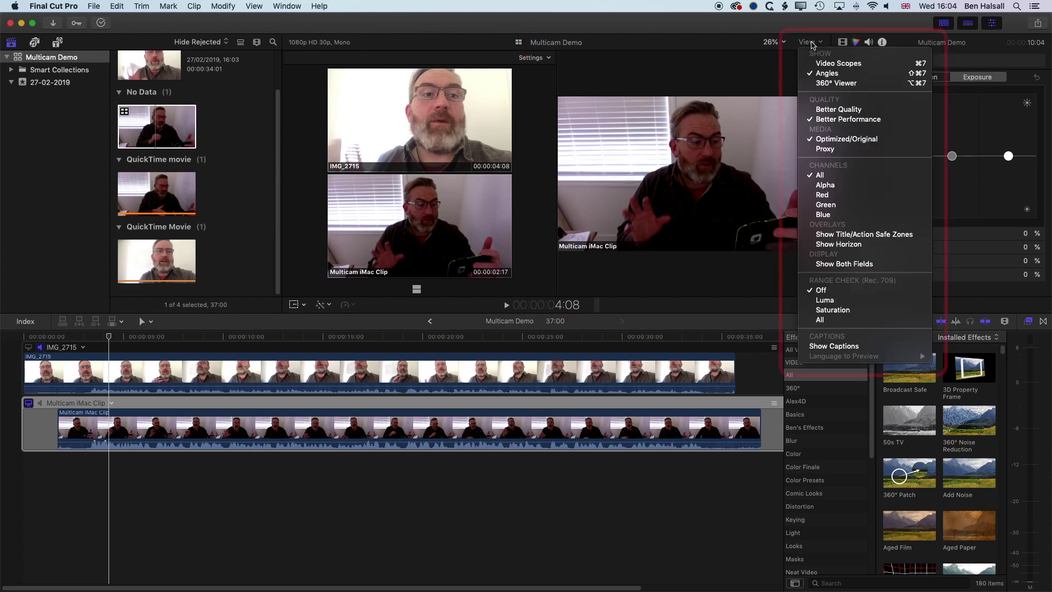
left_click(829, 78)
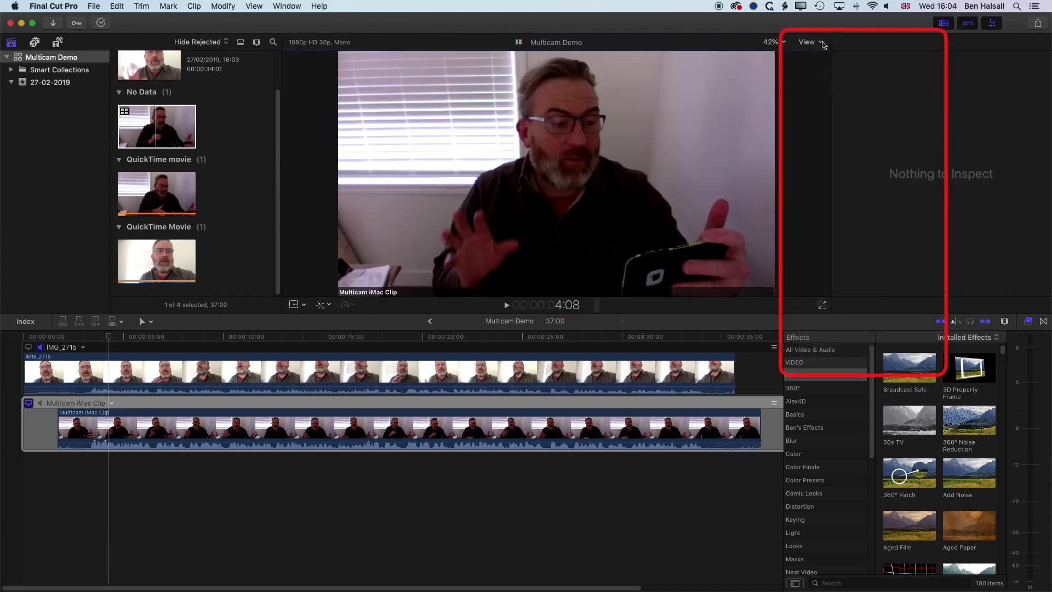
left_click(824, 44)
left_click(827, 66)
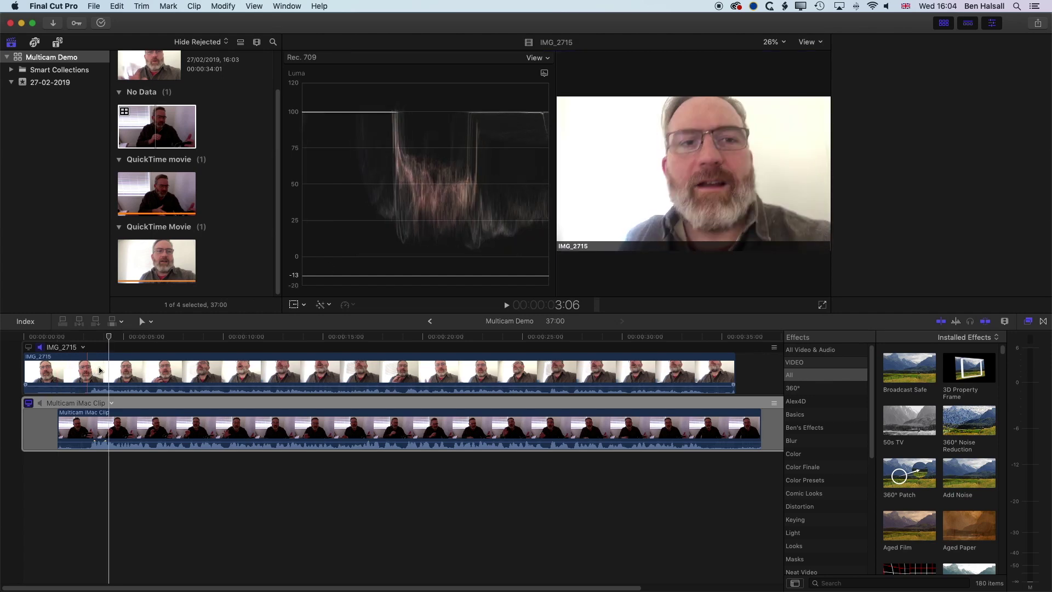
Adjust the Multicam iMac Clip's Color Board exposure to Master 39%, Shadows -35%, Midtones 28% and Highlights 65%
left_click(119, 369)
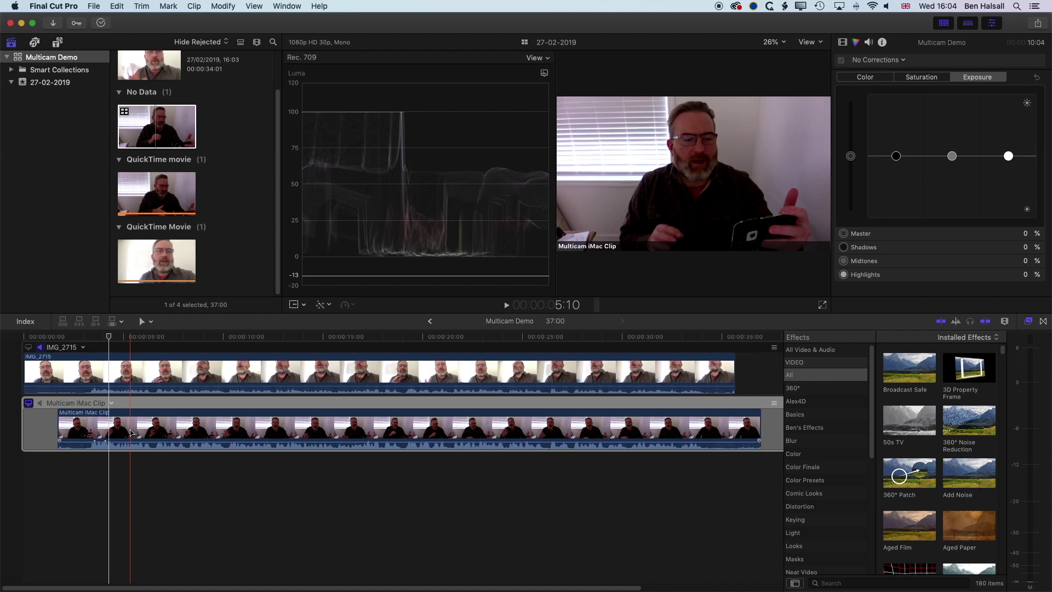
left_click(125, 433)
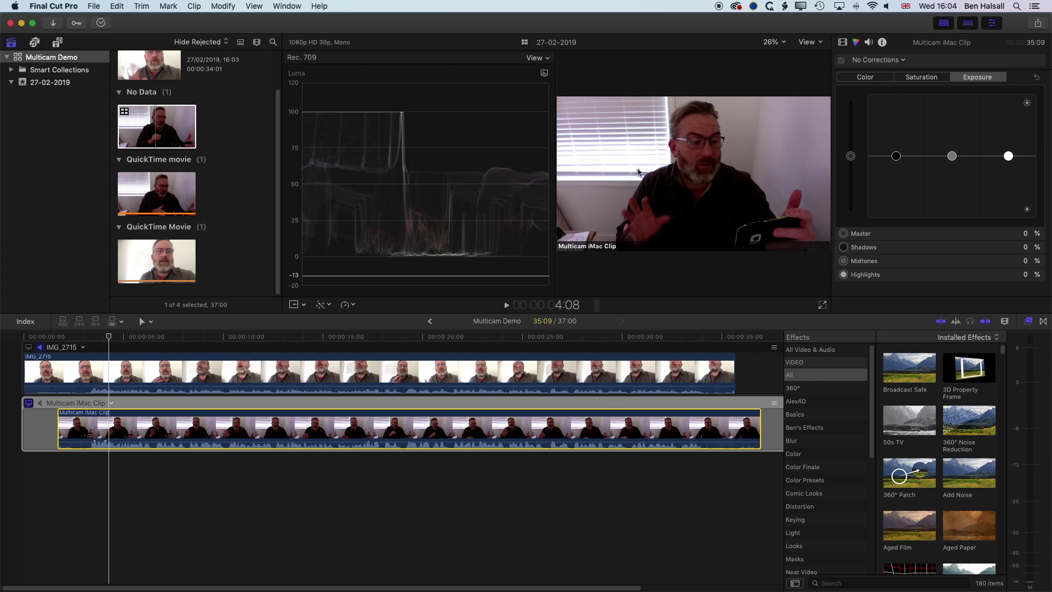
left_click(857, 43)
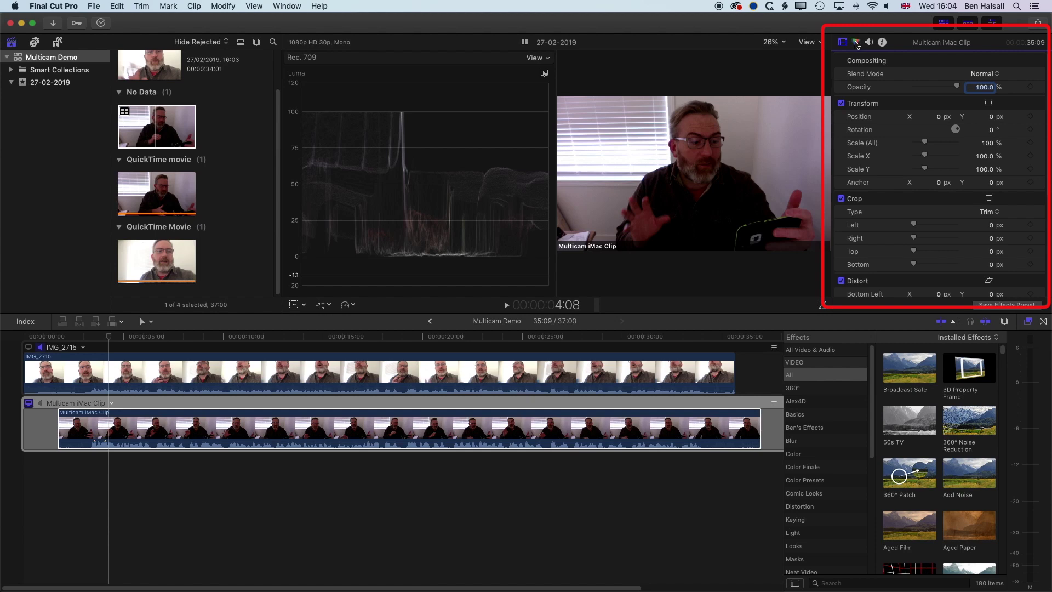
left_click(857, 44)
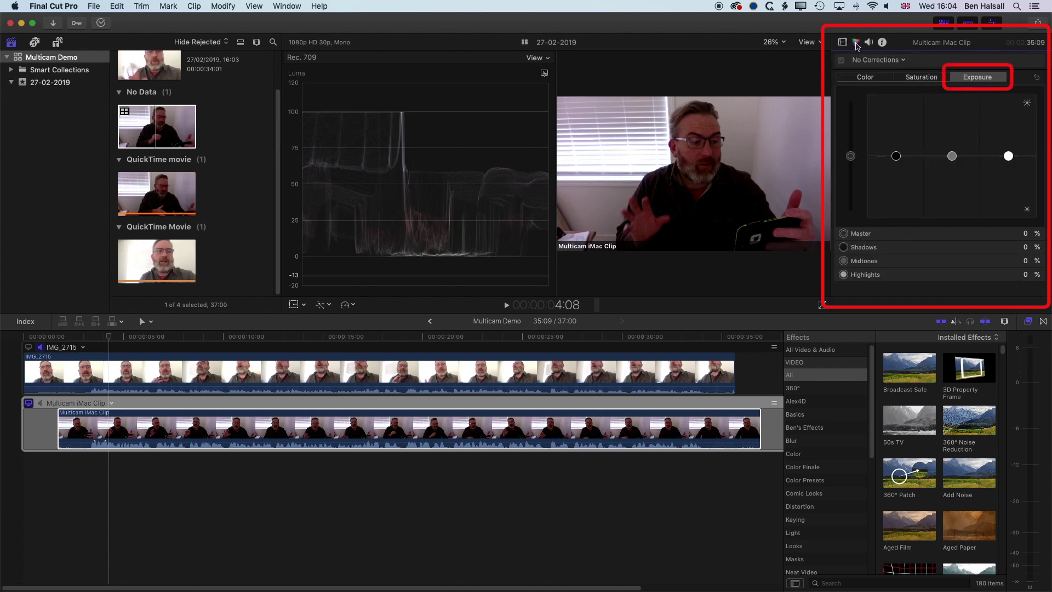
left_click_drag(850, 156, 853, 135)
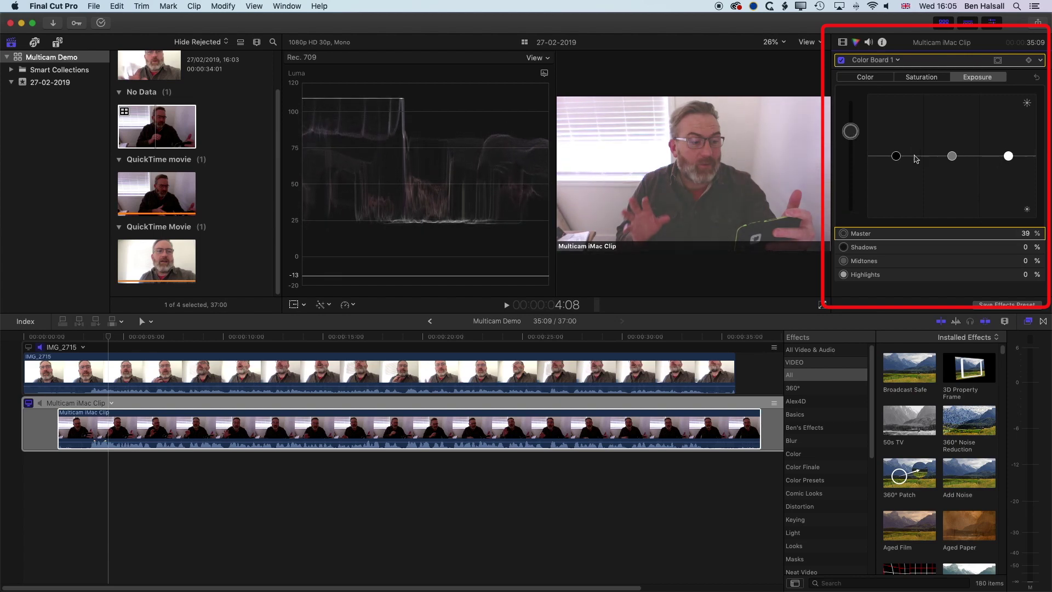
left_click_drag(896, 158, 892, 181)
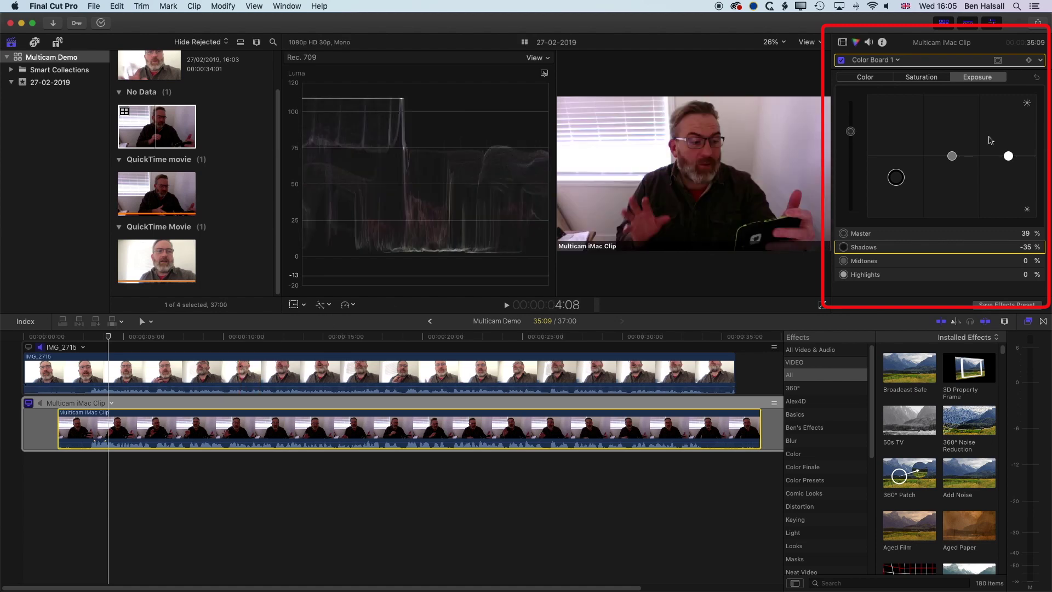
left_click_drag(952, 157, 952, 130)
left_click_drag(1009, 155, 952, 141)
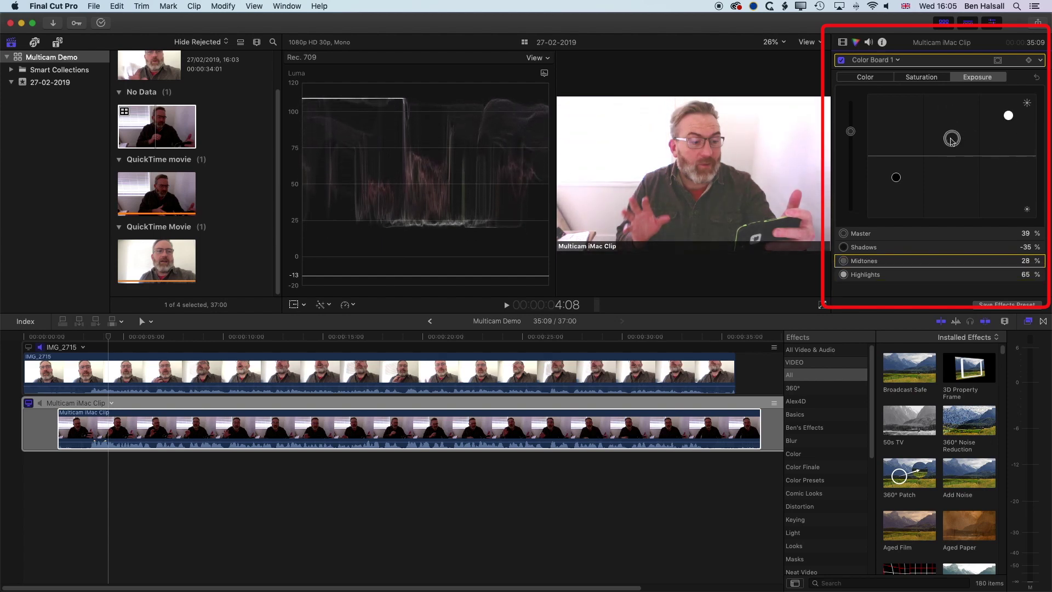
Fine-tune the Multicam iMac Clip's exposure by setting Shadows to -51% and Midtones to 46%
left_click_drag(896, 177, 897, 173)
left_click_drag(953, 138, 952, 142)
left_click_drag(896, 174, 893, 193)
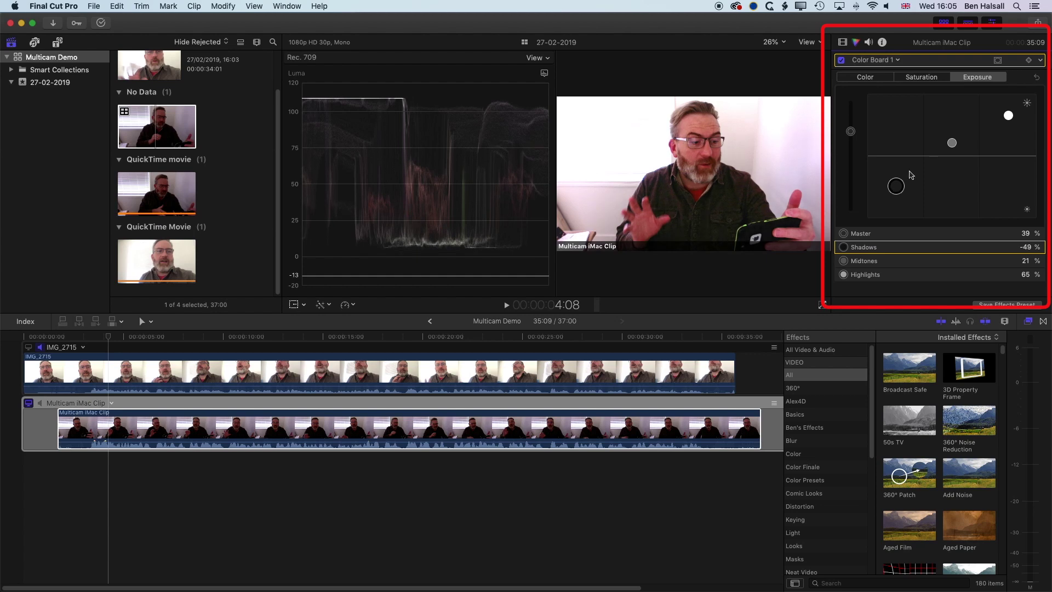
left_click_drag(952, 142, 954, 128)
left_click_drag(896, 186, 898, 192)
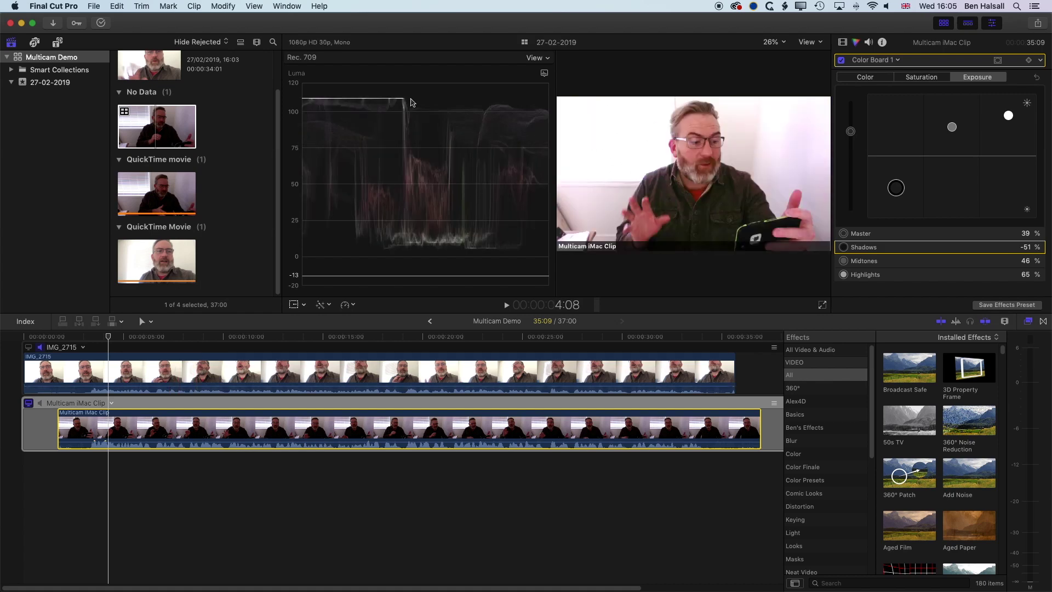
Switch the video scope from Waveform to Vectorscope
left_click(810, 43)
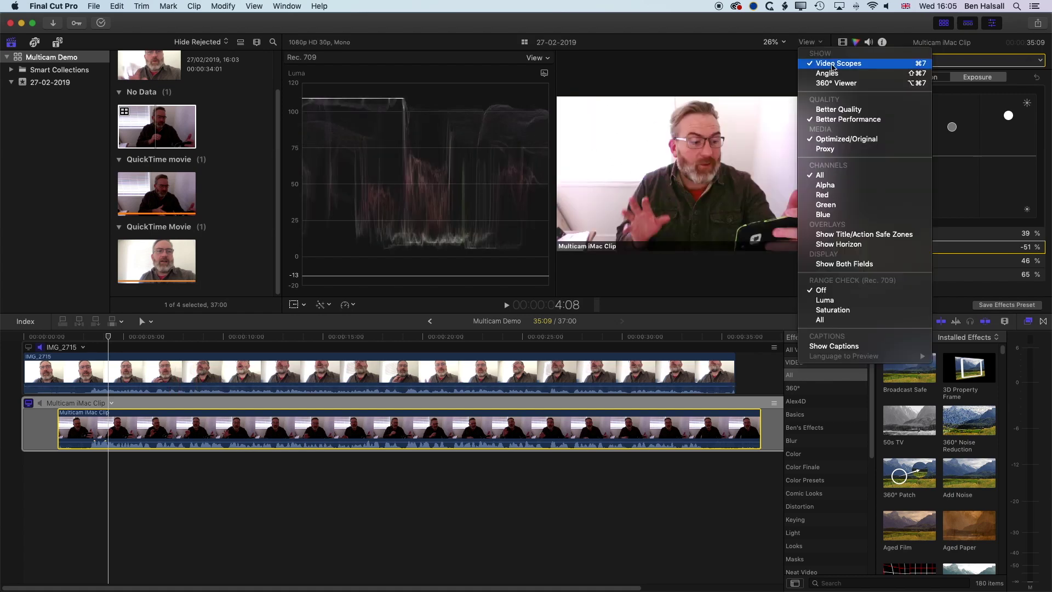
key("Escape")
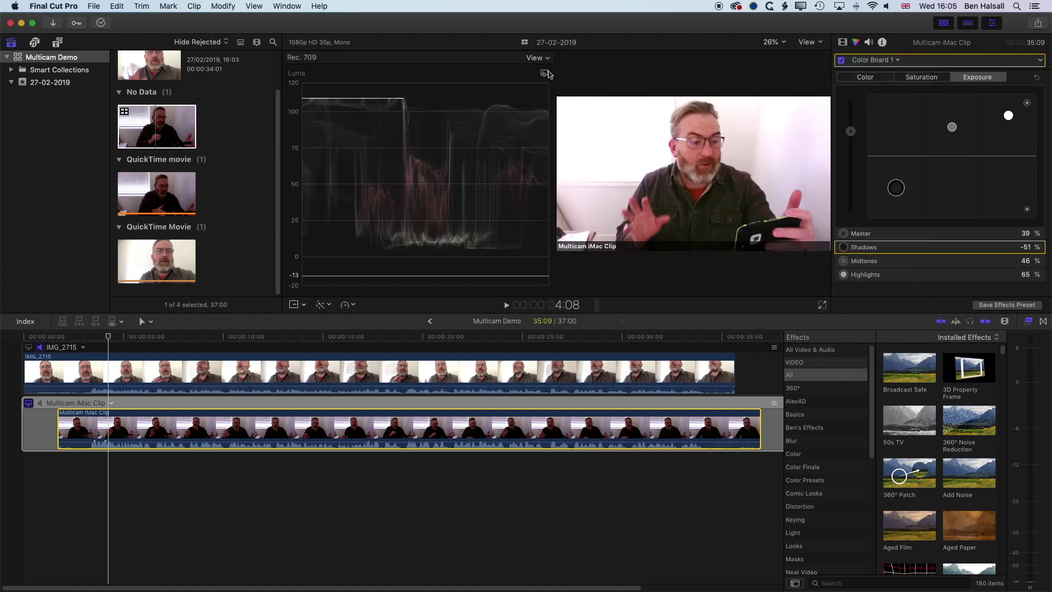
left_click(544, 73)
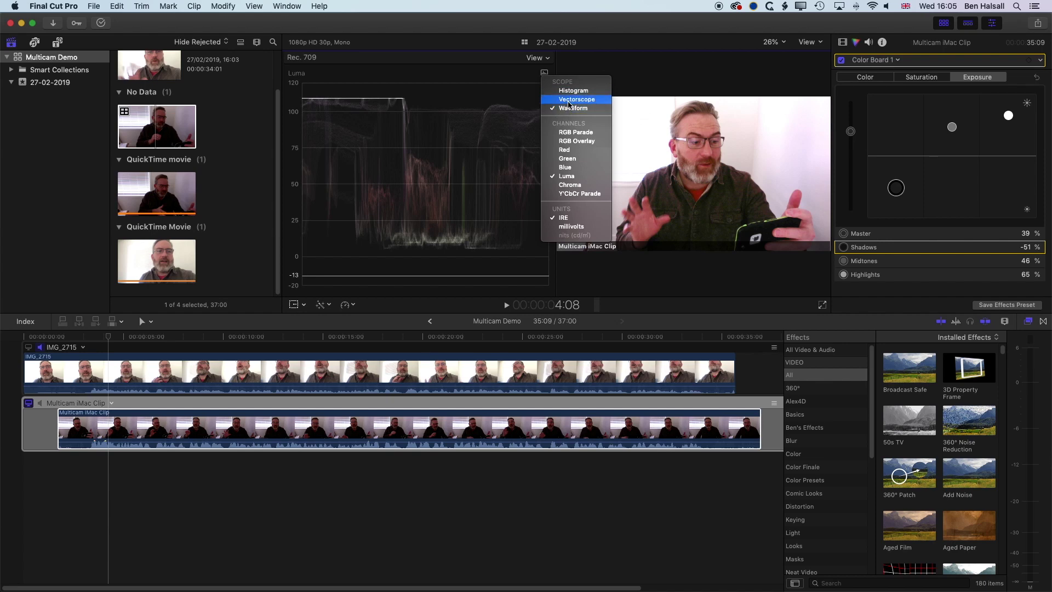
left_click(545, 75)
left_click(545, 75)
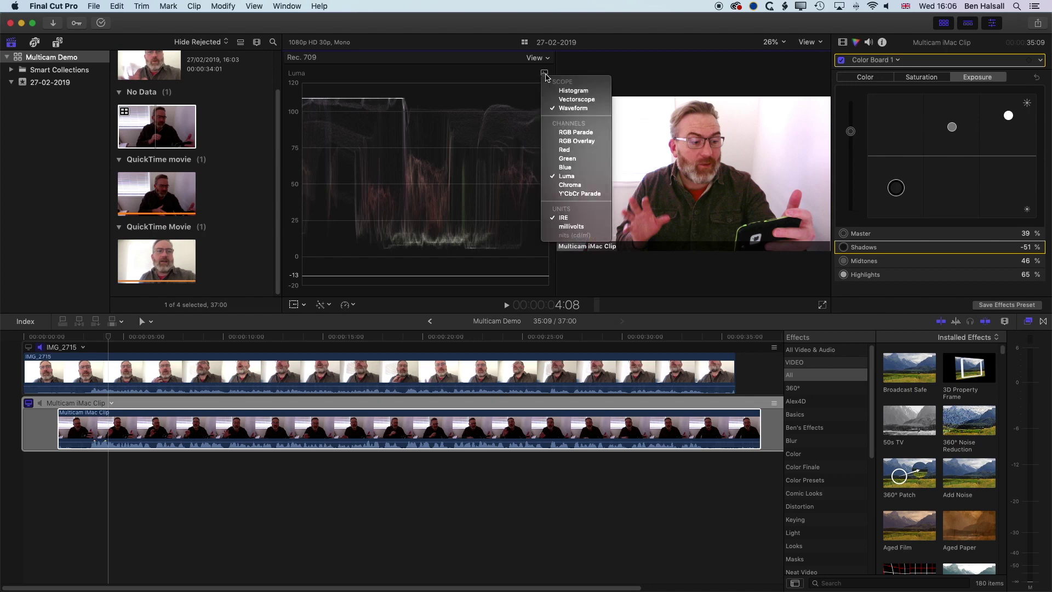
left_click(591, 102)
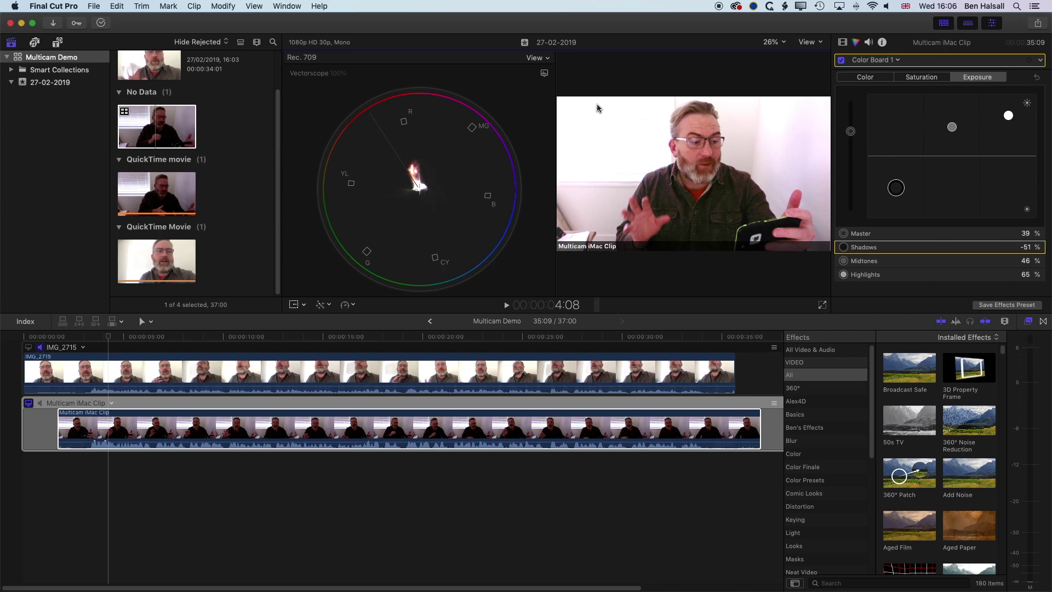
At 7:23, set the iMac clip's Color Board colour to Master 15° 2%, Shadows 127° -4% and Midtones 115° 13%
left_click(874, 81)
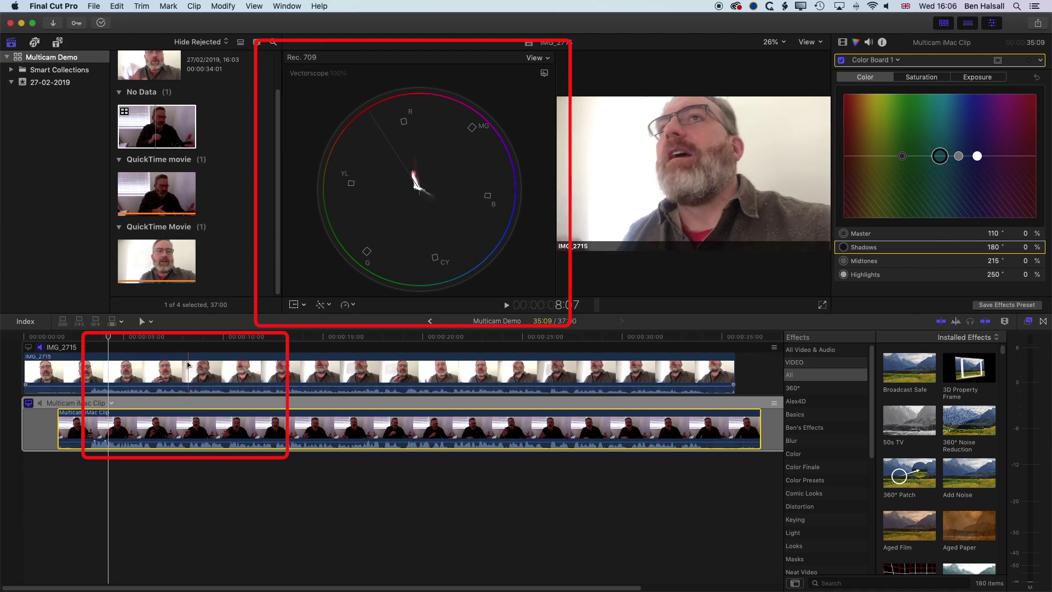
left_click(176, 434)
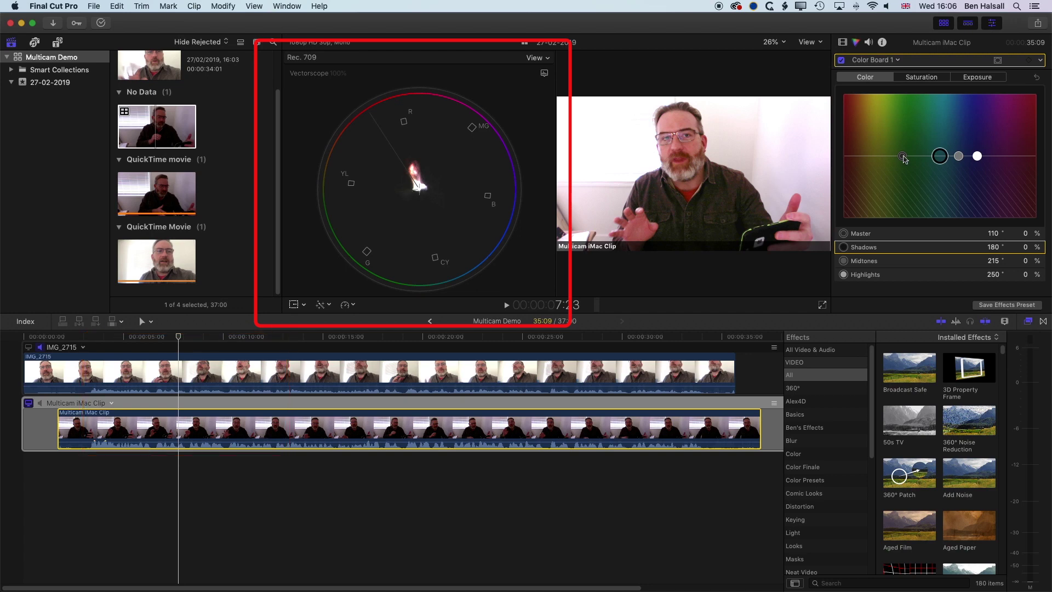
mouse_move(902, 157)
left_mouse_down()
mouse_move(862, 158)
mouse_move(910, 157)
left_mouse_up()
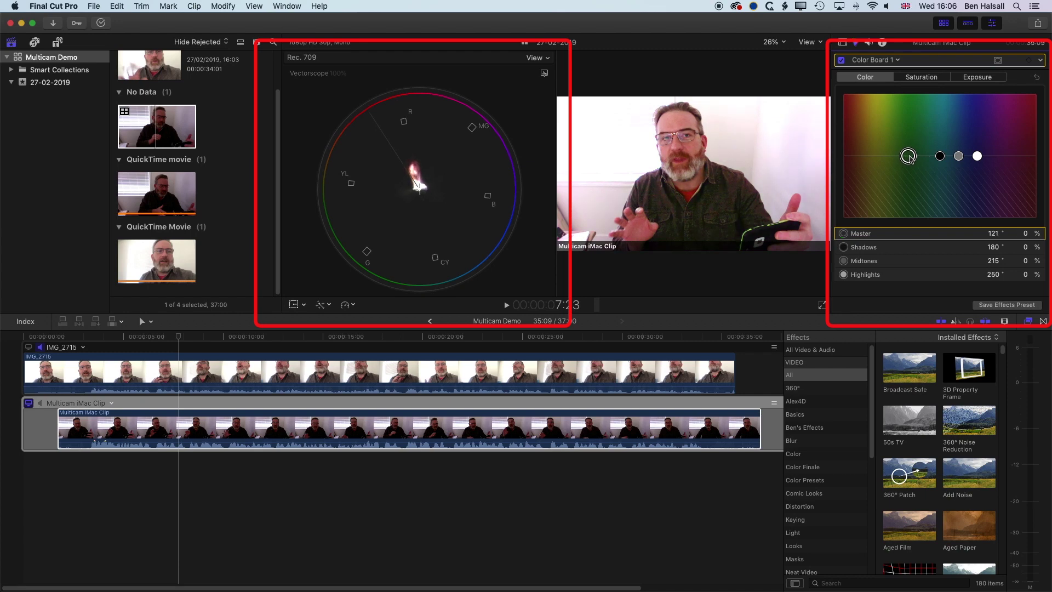
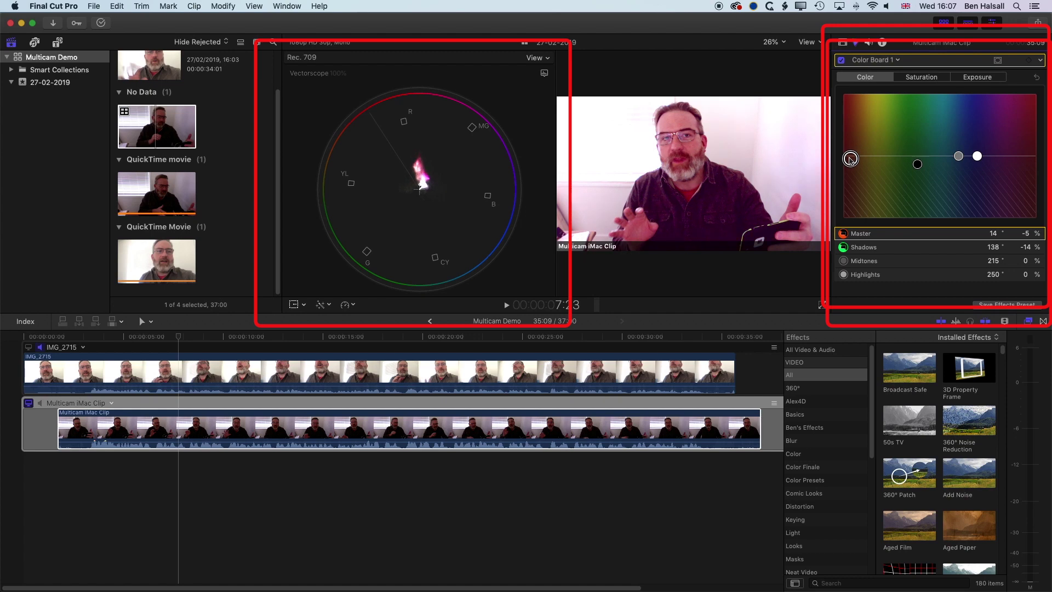
mouse_move(918, 166)
left_mouse_down()
mouse_move(912, 159)
mouse_move(939, 158)
mouse_move(900, 149)
left_mouse_up()
left_click(959, 157)
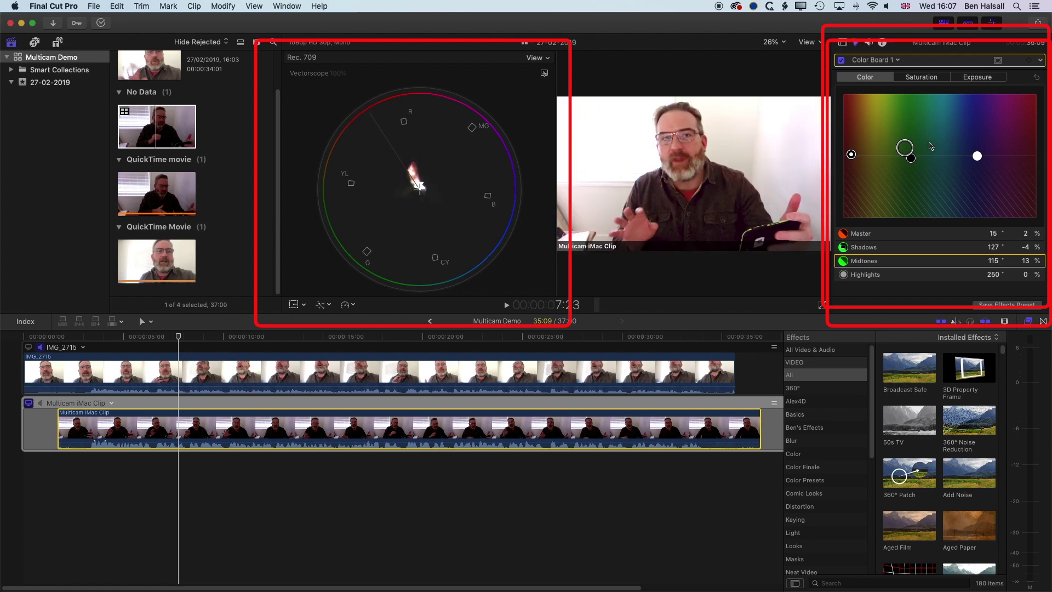
Refine the colour balance to Midtones 114° 12% and Highlights 145° 7%, and nudge Master to about 14°
left_click_drag(910, 157, 910, 158)
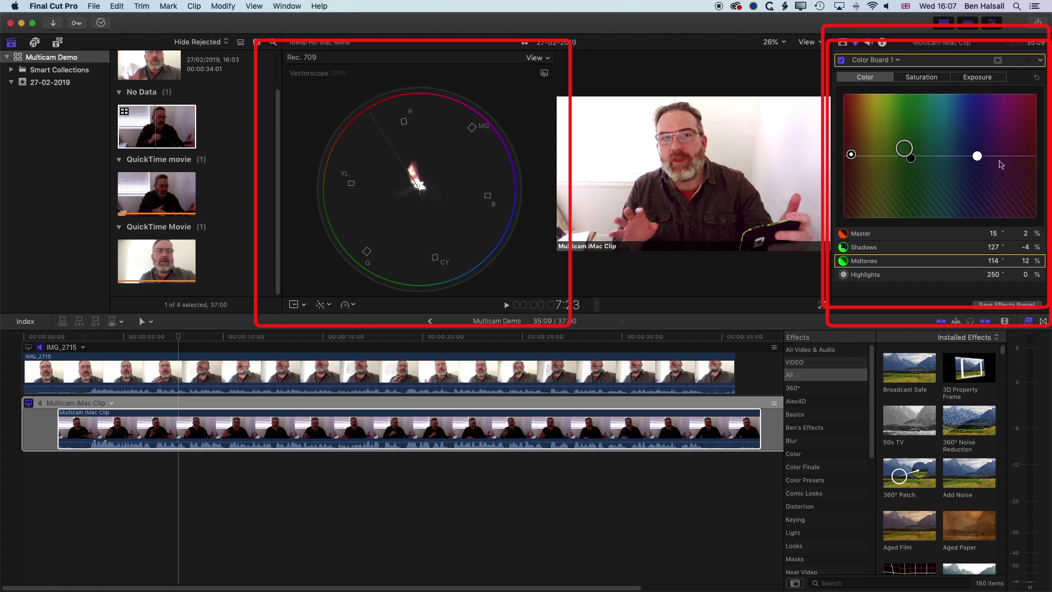
left_click_drag(979, 158, 922, 154)
left_click(852, 155)
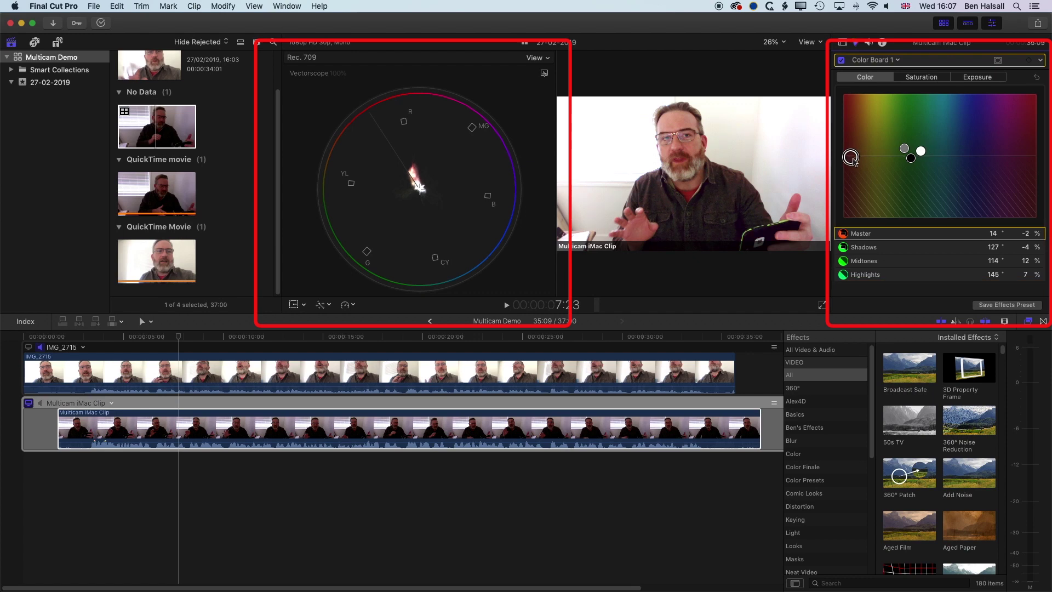
left_click_drag(853, 156, 852, 156)
Switch the iMac clip's Color Board to Saturation and compare the IMG_2715 and Multicam iMac Clip angles in the vectorscope
left_click(922, 76)
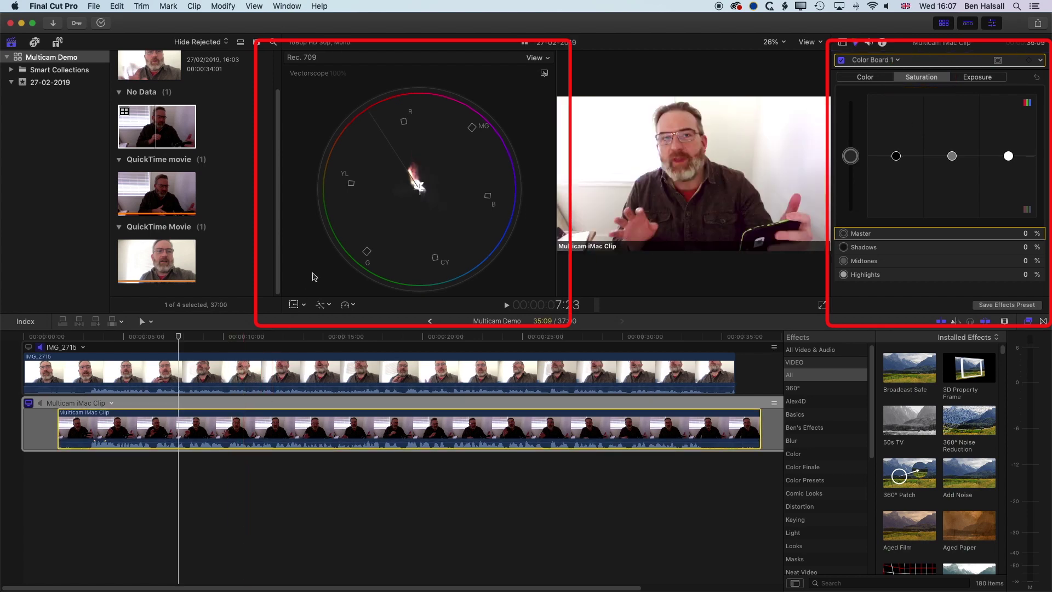
left_click(289, 378)
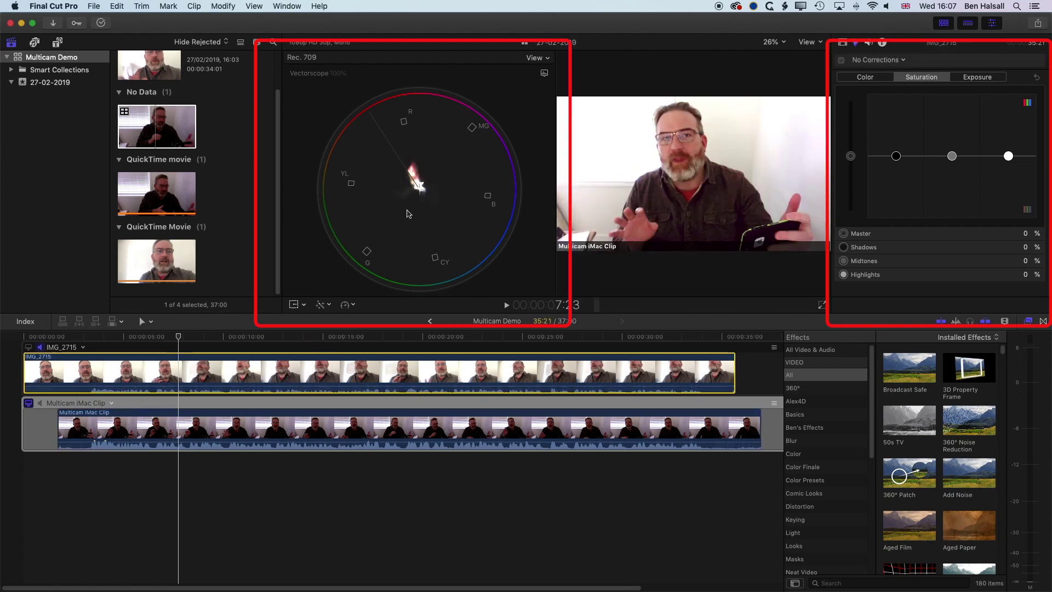
left_click(28, 348)
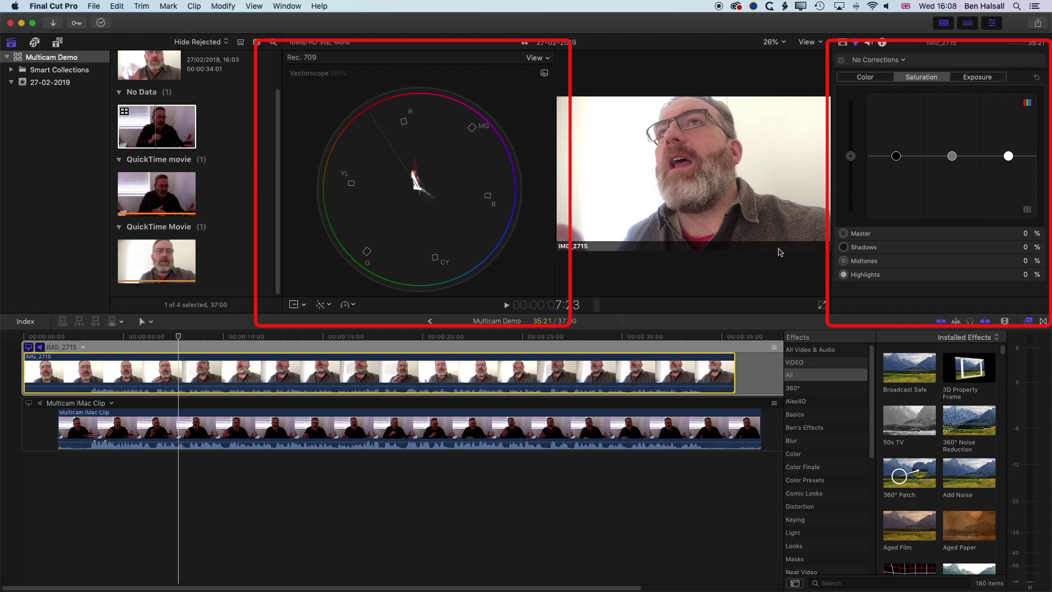
key("ctrl+shift+Down")
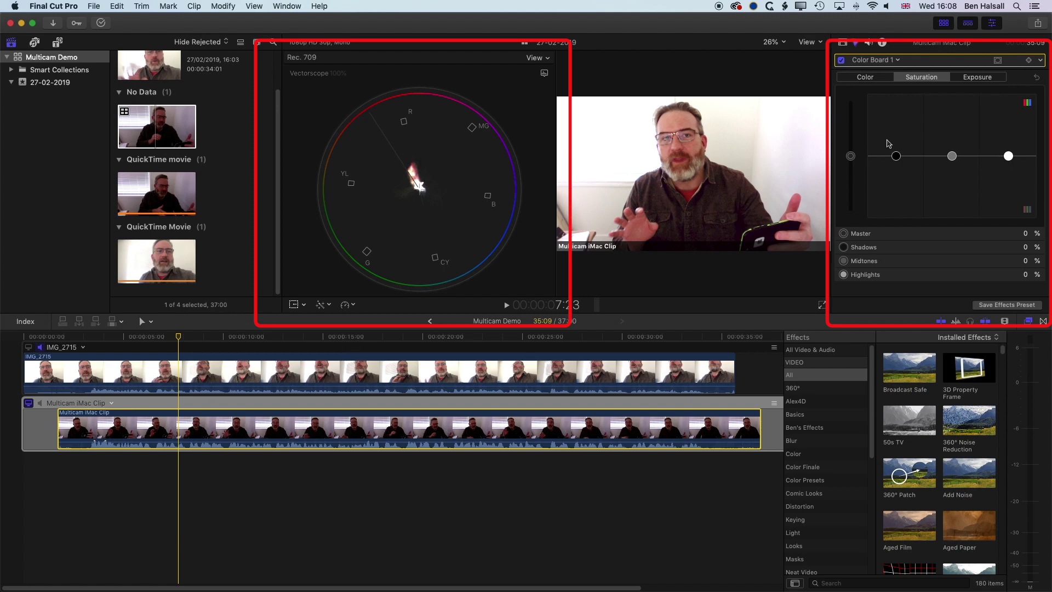
Set the iMac clip's Color Board saturation to Shadows -20%, Midtones -12% and Highlights 18%
left_click_drag(952, 156, 892, 179)
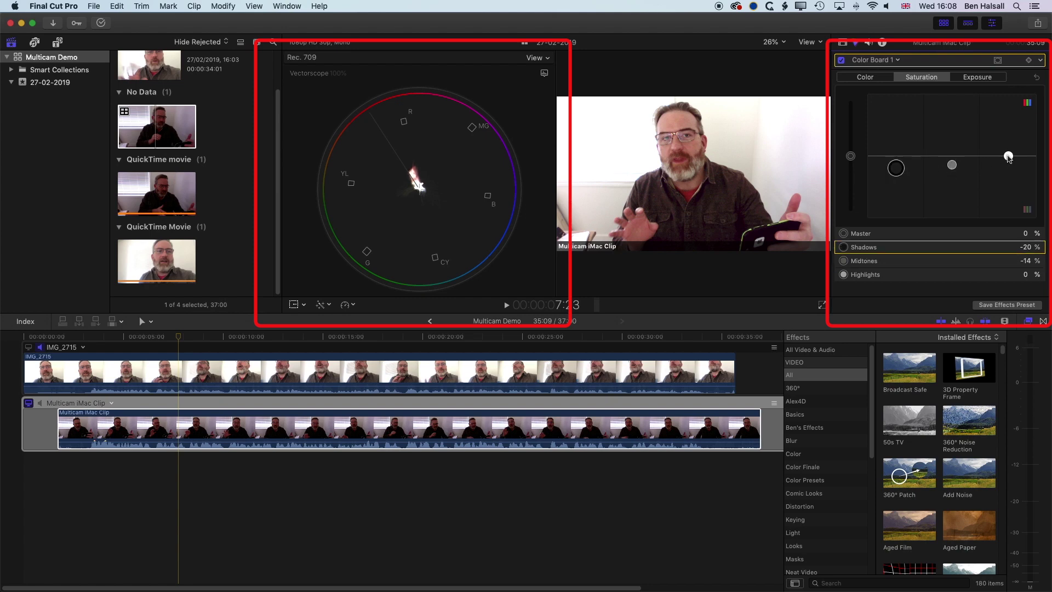
mouse_move(1008, 156)
left_mouse_down()
mouse_move(1008, 128)
mouse_move(1009, 144)
left_mouse_up()
left_click_drag(952, 165, 952, 163)
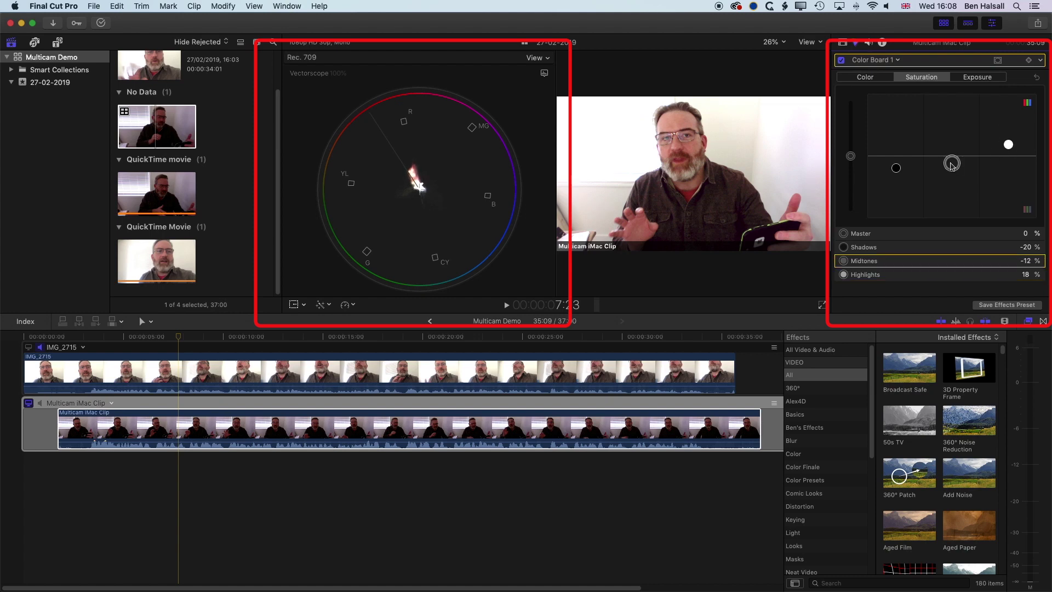
Readjust the iMac clip's colour to Master 38° 6%, Shadows 56° -5%, Midtones 117° 7% and Highlights 151° 10%
left_click(872, 79)
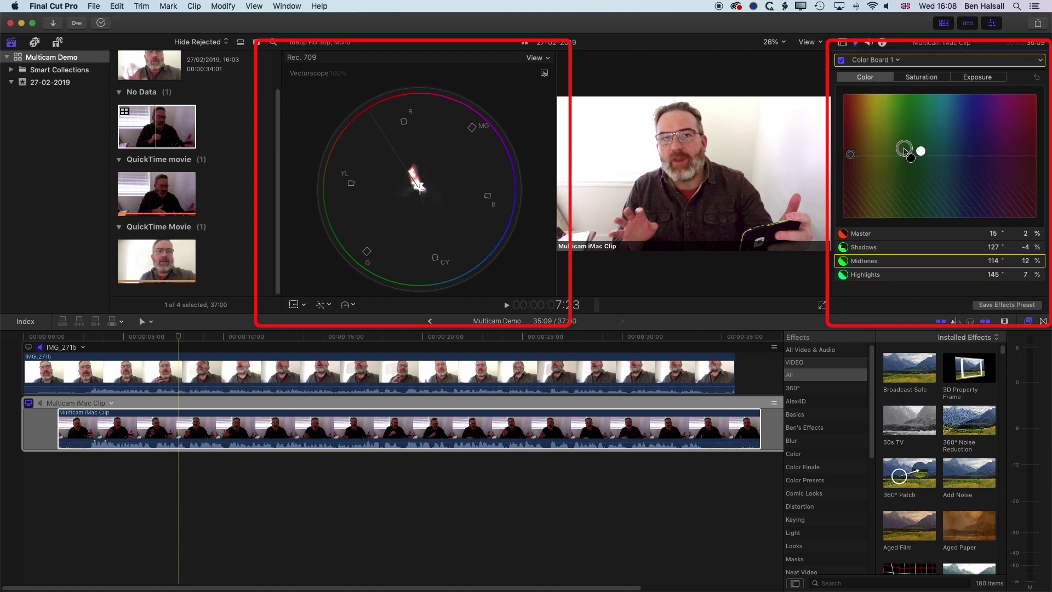
mouse_move(905, 150)
left_mouse_down()
mouse_move(919, 146)
mouse_move(911, 163)
mouse_move(878, 154)
mouse_move(902, 162)
mouse_move(905, 151)
mouse_move(874, 159)
left_mouse_up()
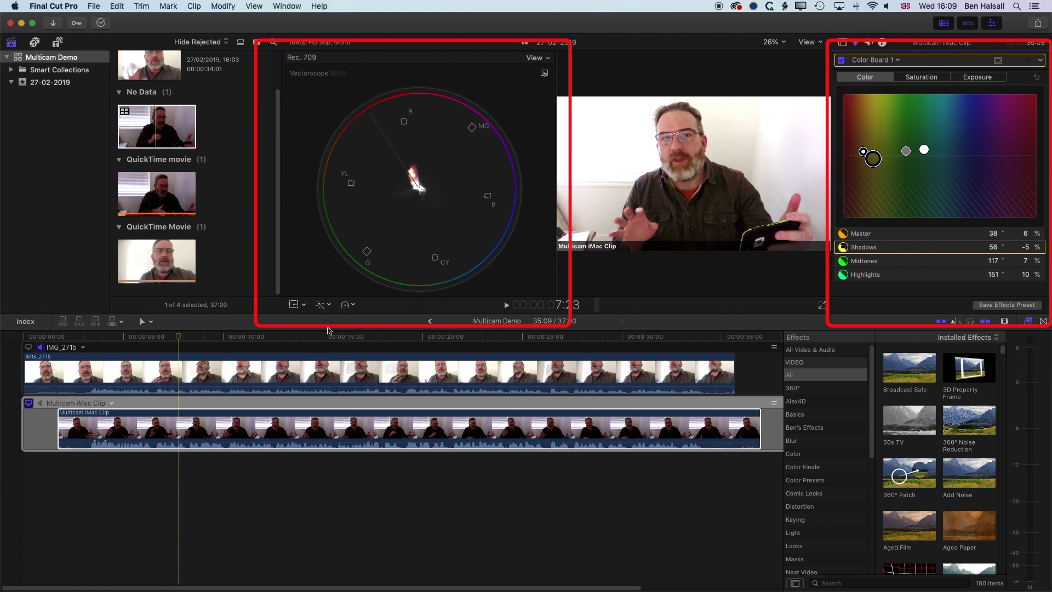
left_click(198, 411)
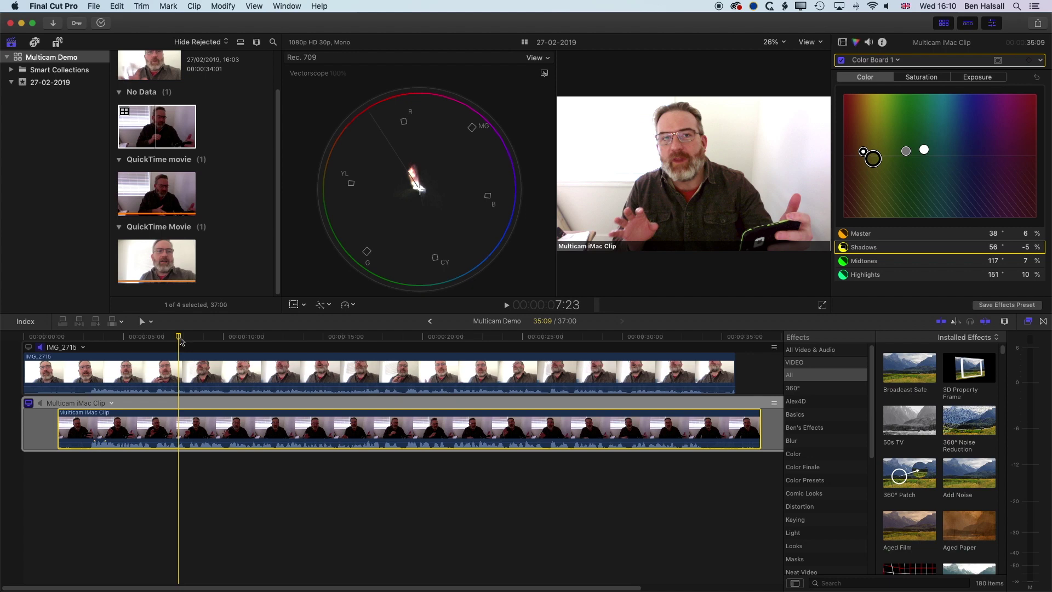
Return to the Multicam Demo project and scrub across its cuts to compare the angles, briefly revisiting the multicam clip's angles
left_click(430, 321)
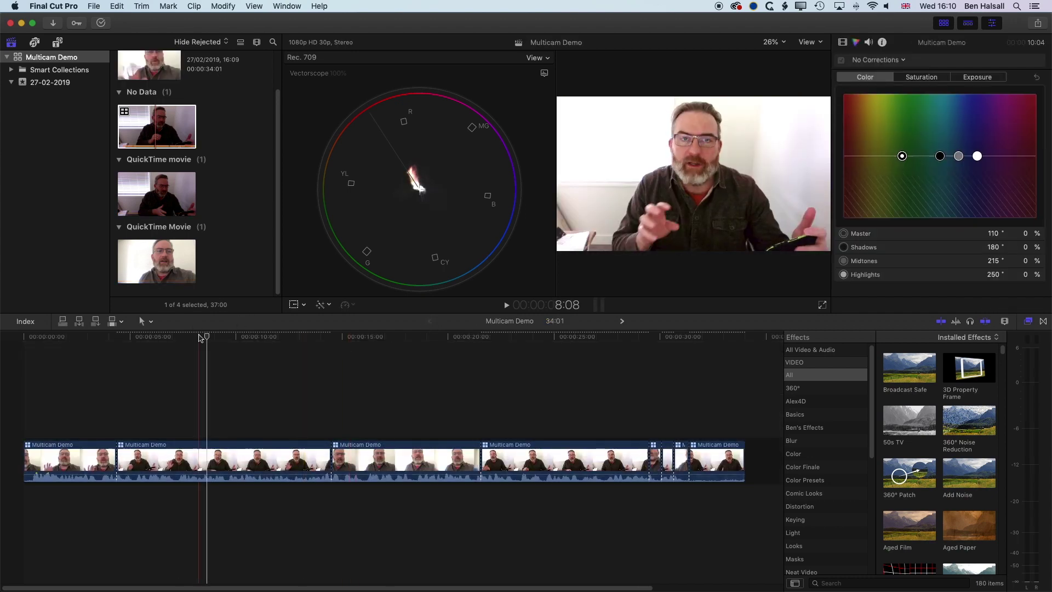
left_click(61, 344)
left_click_drag(61, 346, 418, 361)
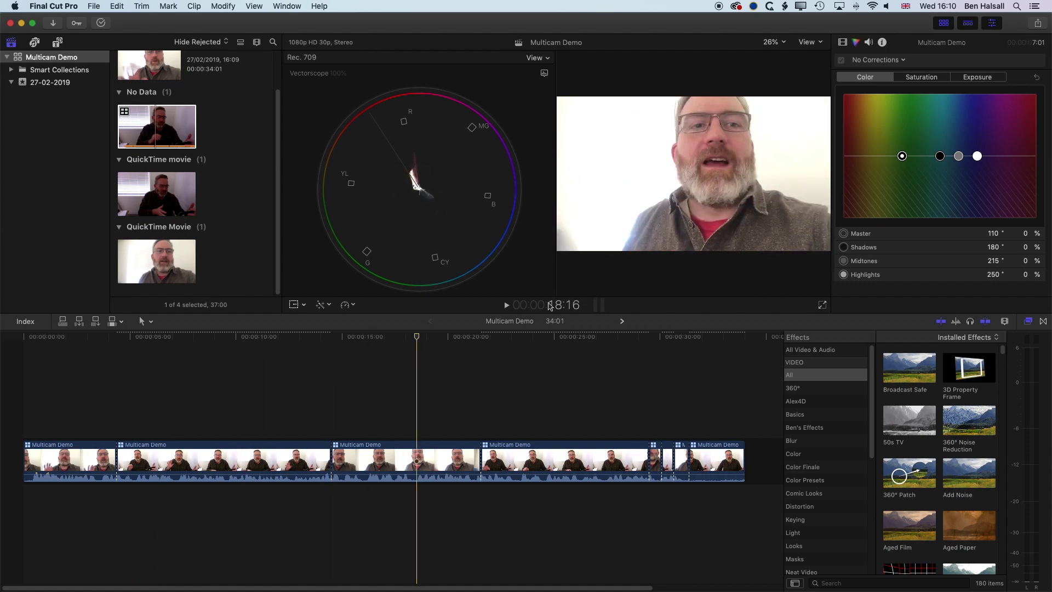
left_click(622, 322)
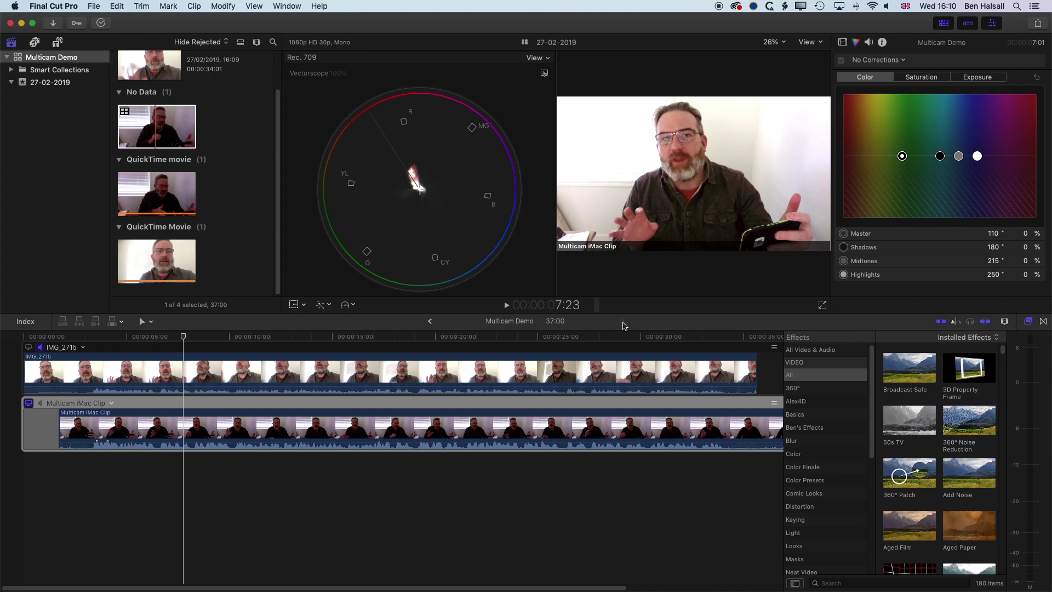
left_click(430, 321)
left_click_drag(378, 335, 73, 356)
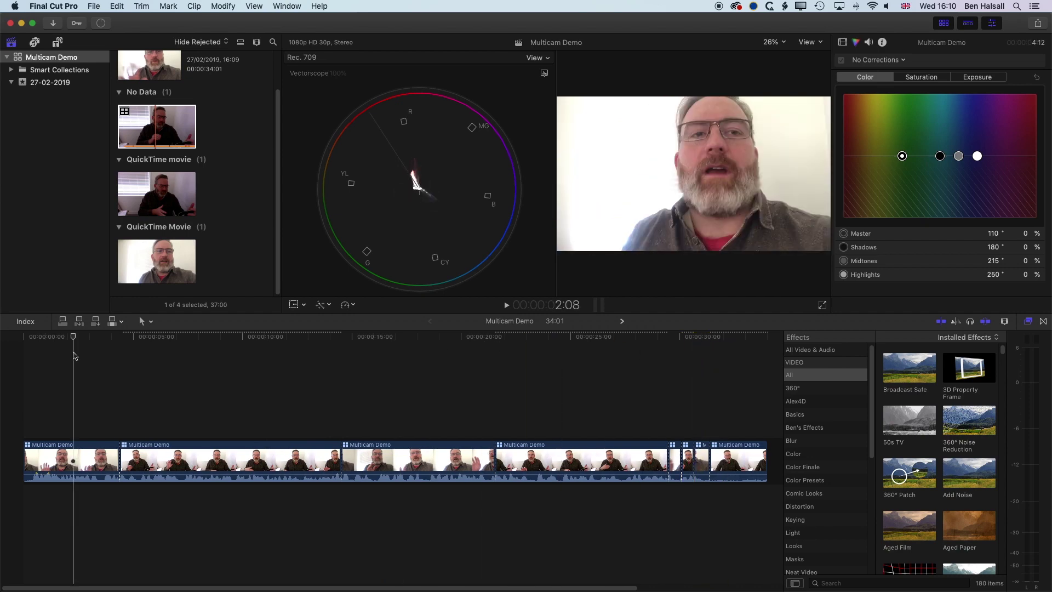
Open the multicam clip's angles, park at 8:26, find effects matching "noise" and apply Noise Reduction to the Multicam iMac Clip
double_click(156, 126)
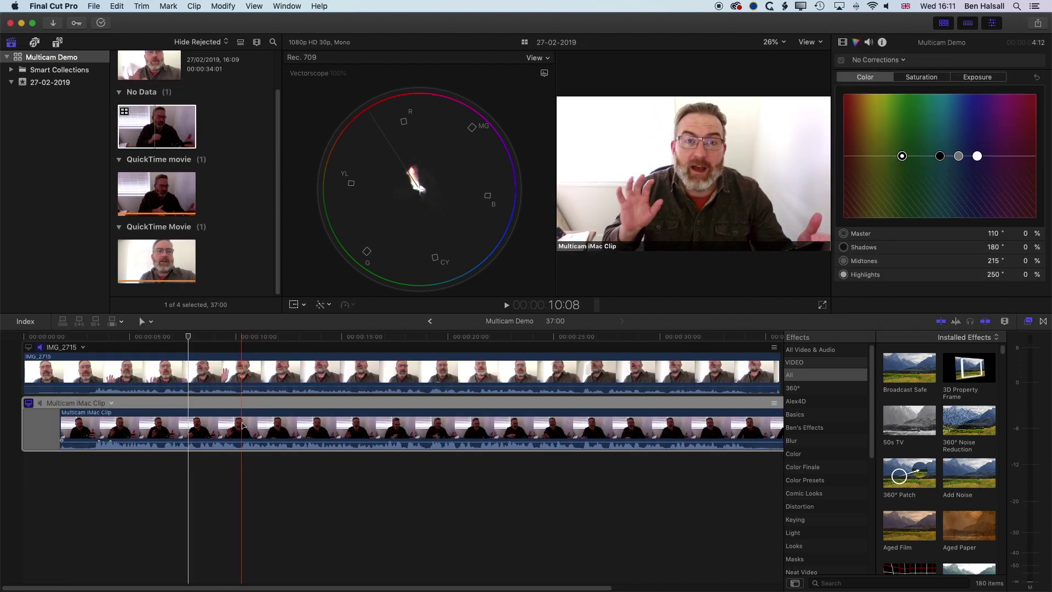
left_click(244, 426)
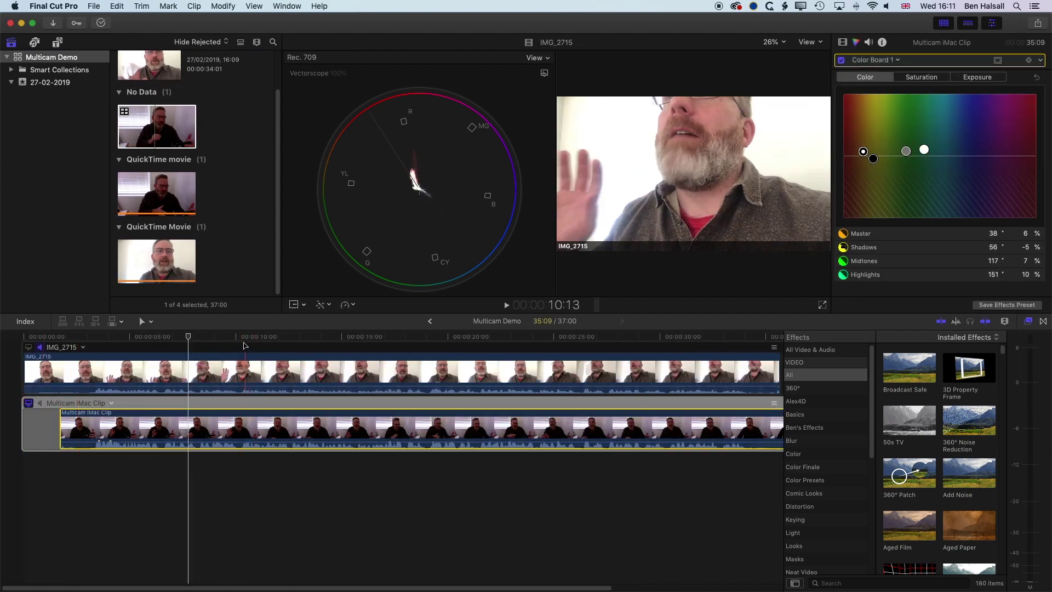
left_click(212, 336)
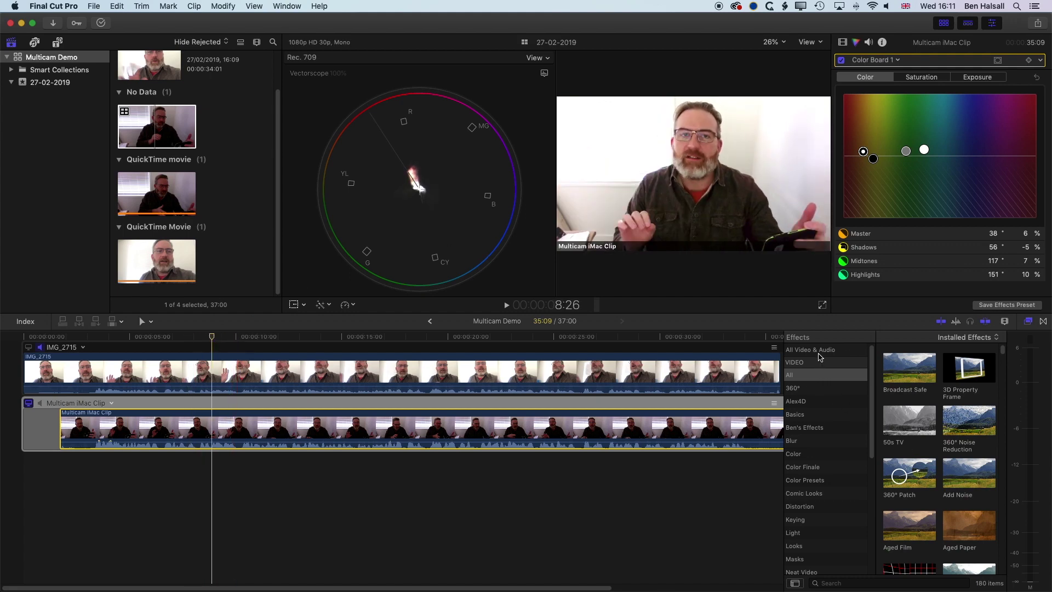
left_click(846, 583)
type("noise")
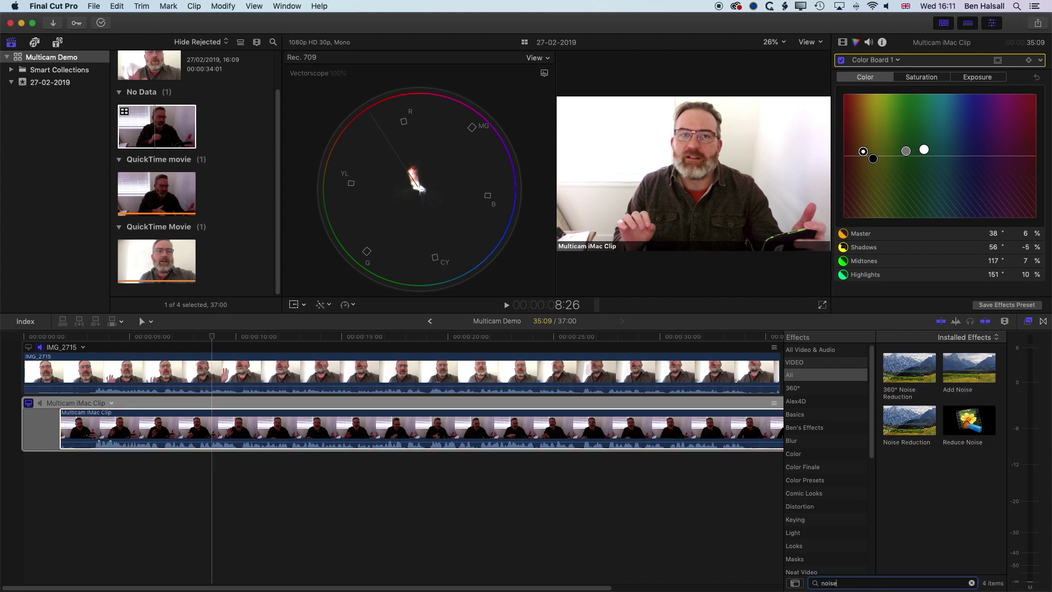
left_click_drag(910, 411, 271, 428)
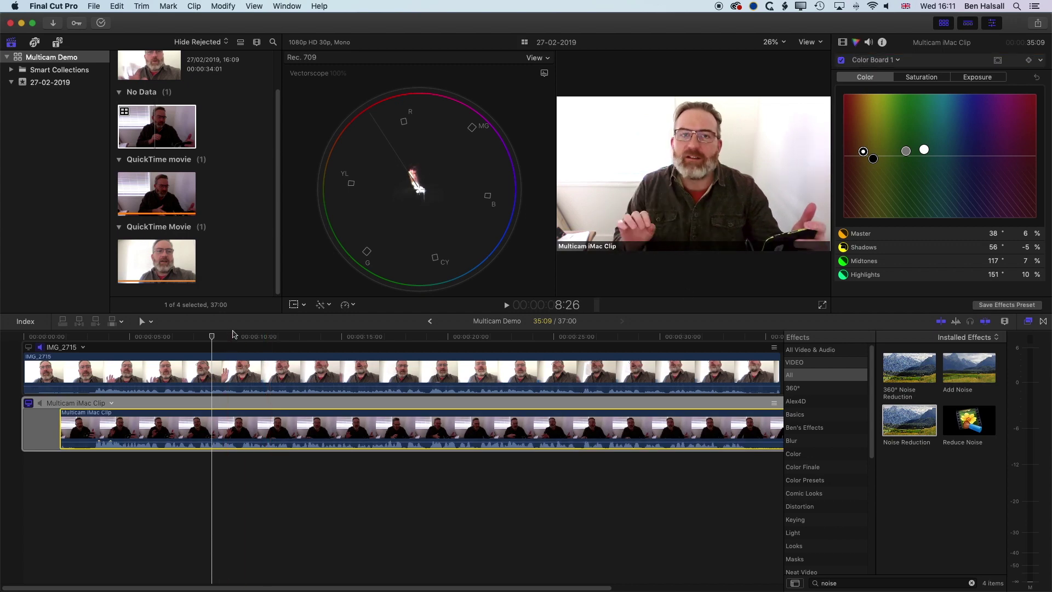
Go back to the project, play across the first cut from about 2:08, and check the background rendering tasks
left_click(428, 321)
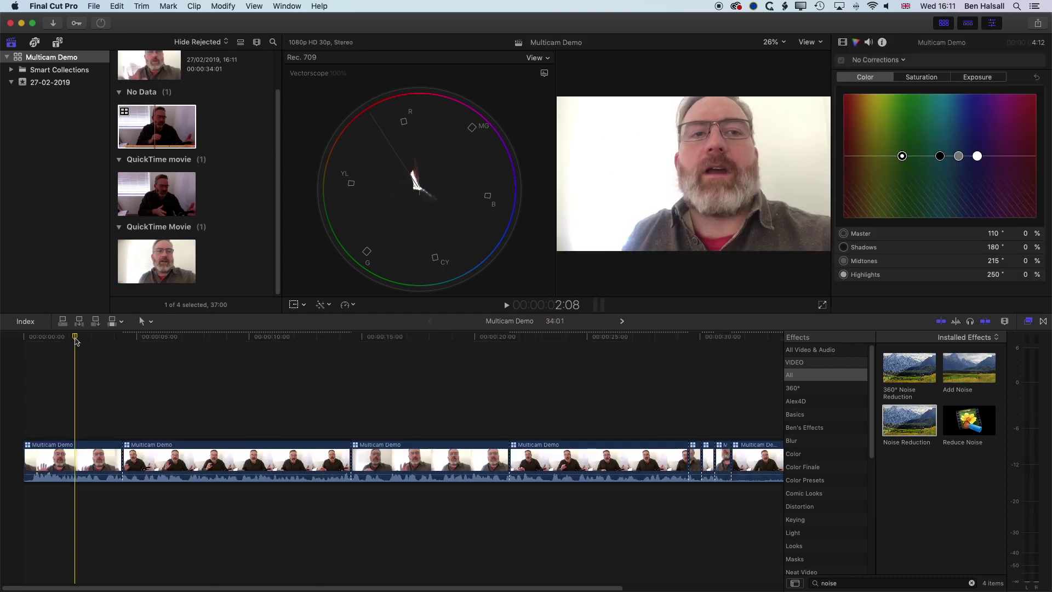
key("space")
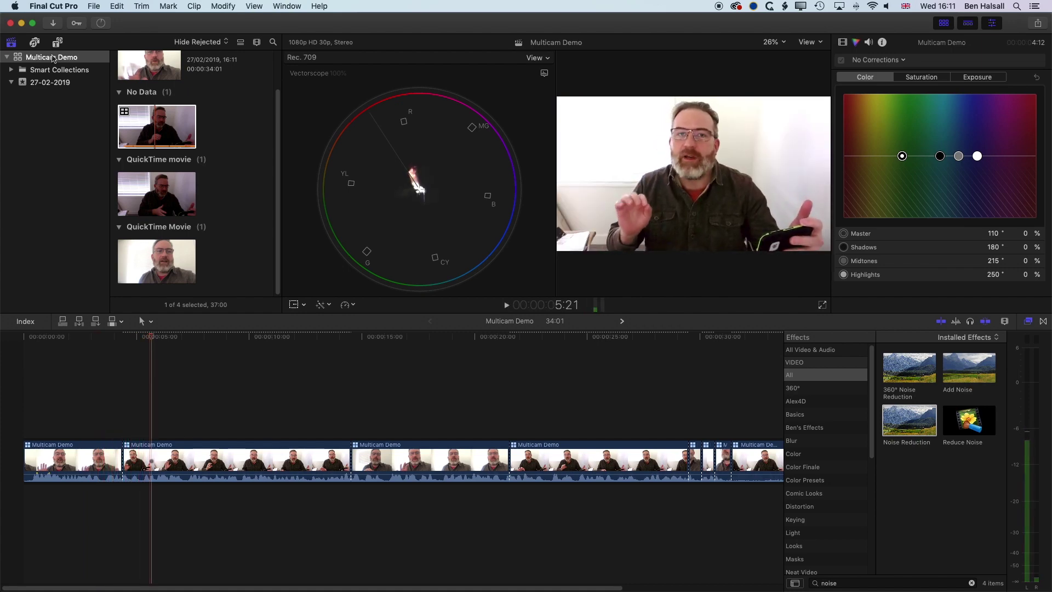
key("space")
left_click(102, 23)
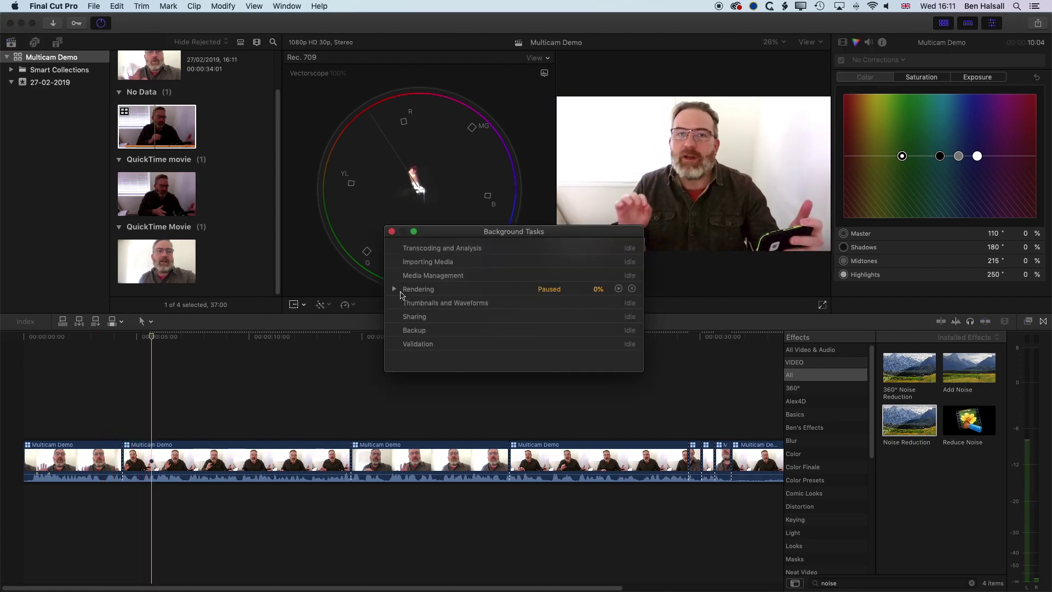
left_click(392, 232)
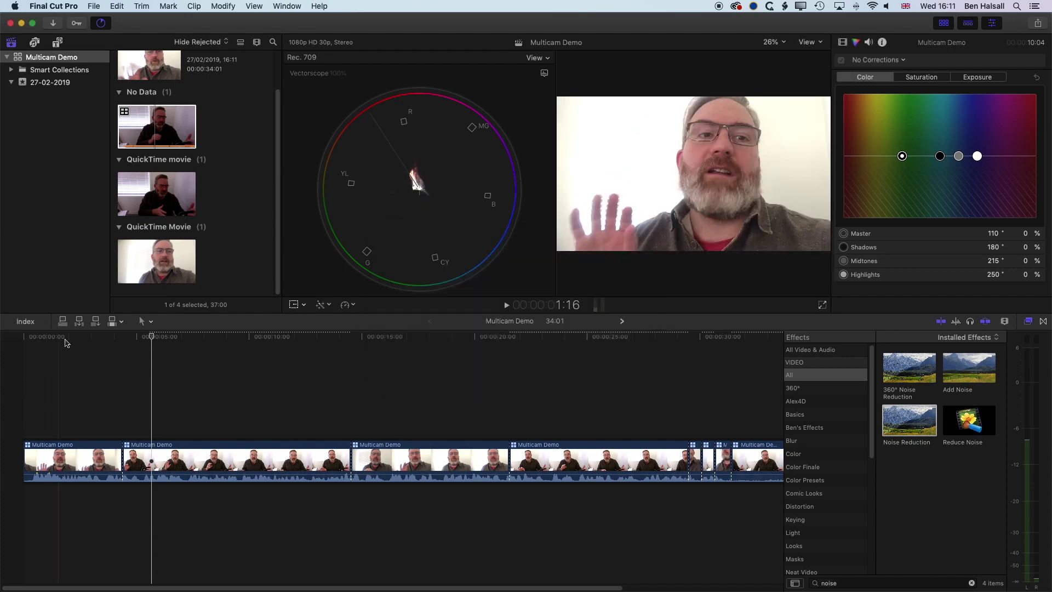
Replay and scrub the first angle change around four seconds to judge how well the two cameras match
left_click(119, 337)
key("space")
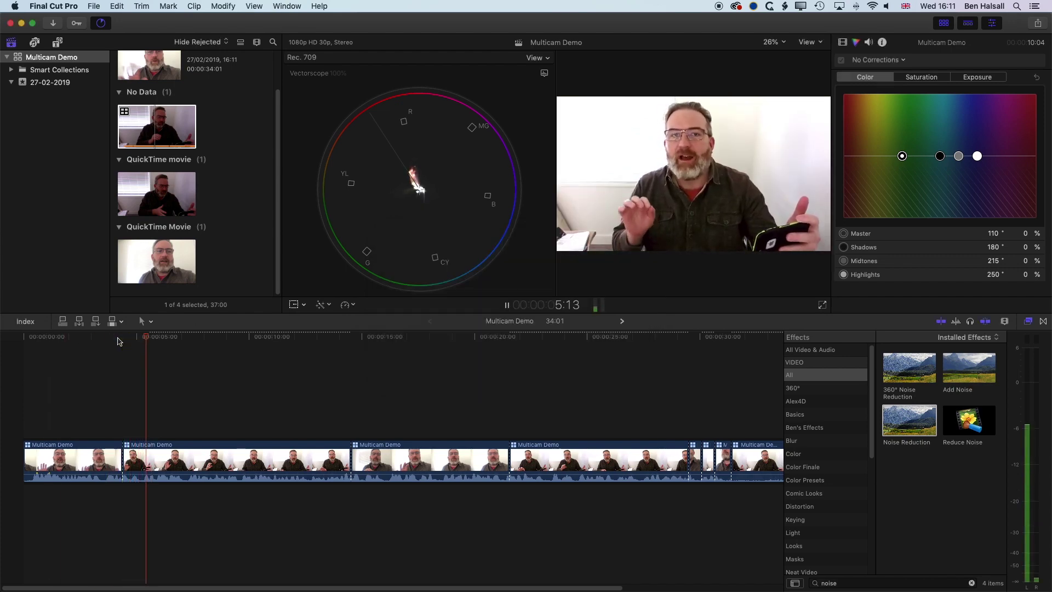
left_click(113, 339)
key("space")
mouse_move(125, 340)
left_mouse_down()
mouse_move(107, 338)
mouse_move(135, 343)
left_mouse_up()
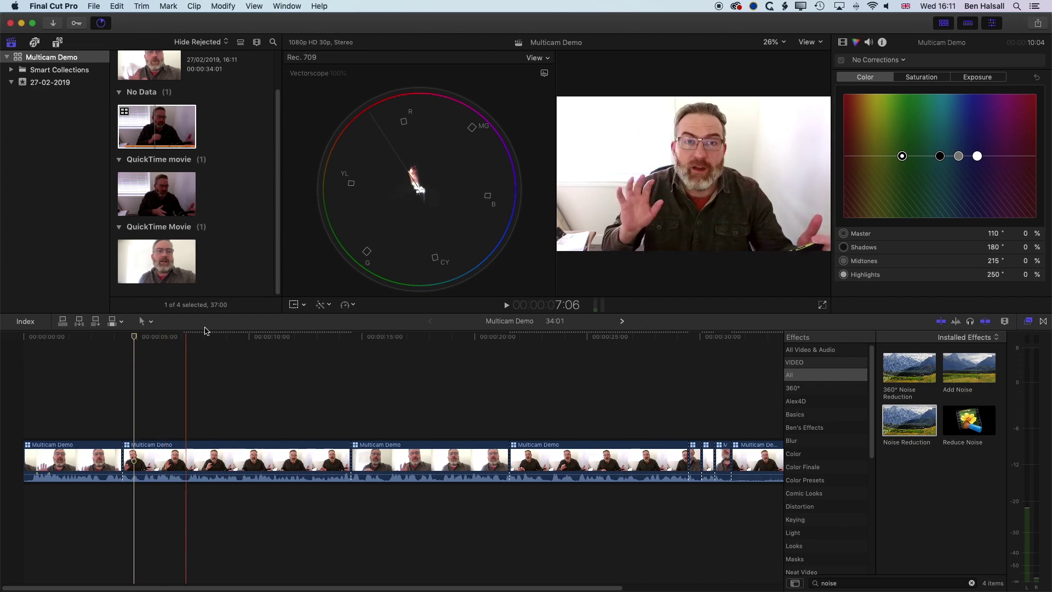
Disable Color Board 1 on the Multicam iMac Clip within the multicam clip and return to the project to compare the uncorrected look
double_click(158, 125)
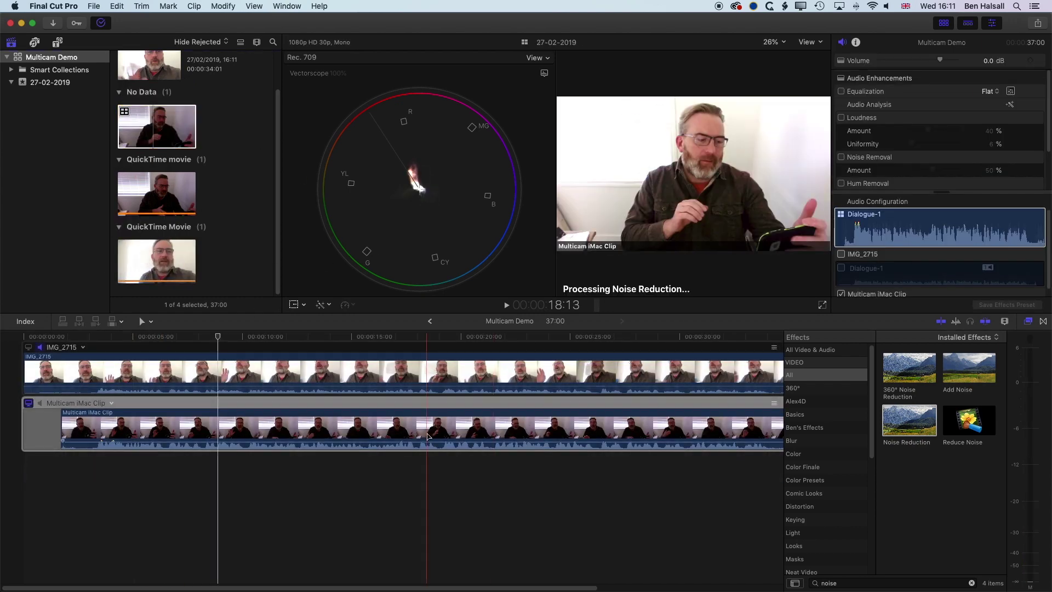
key("super+6")
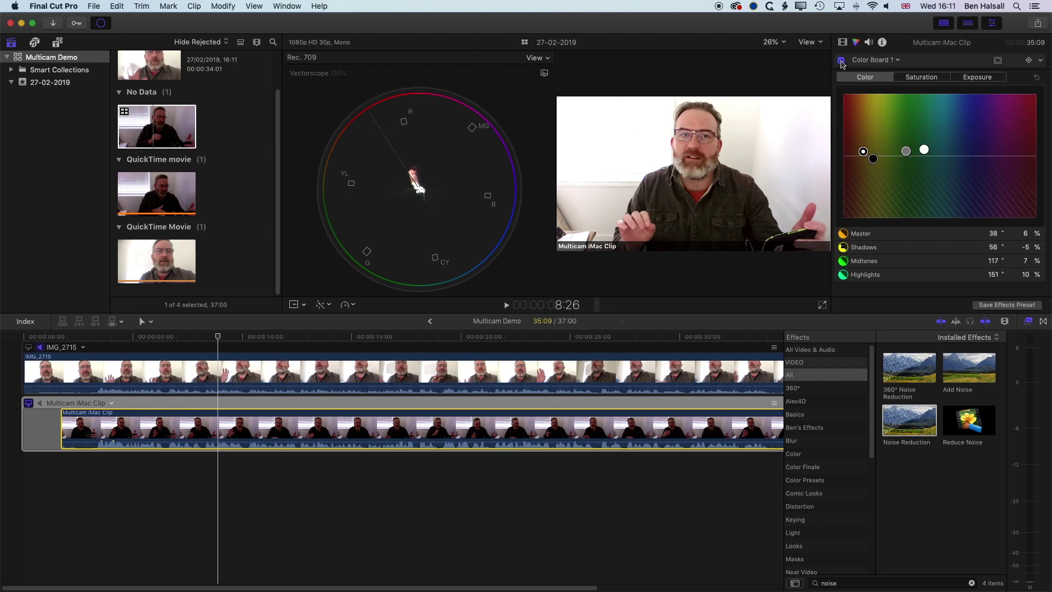
left_click(842, 60)
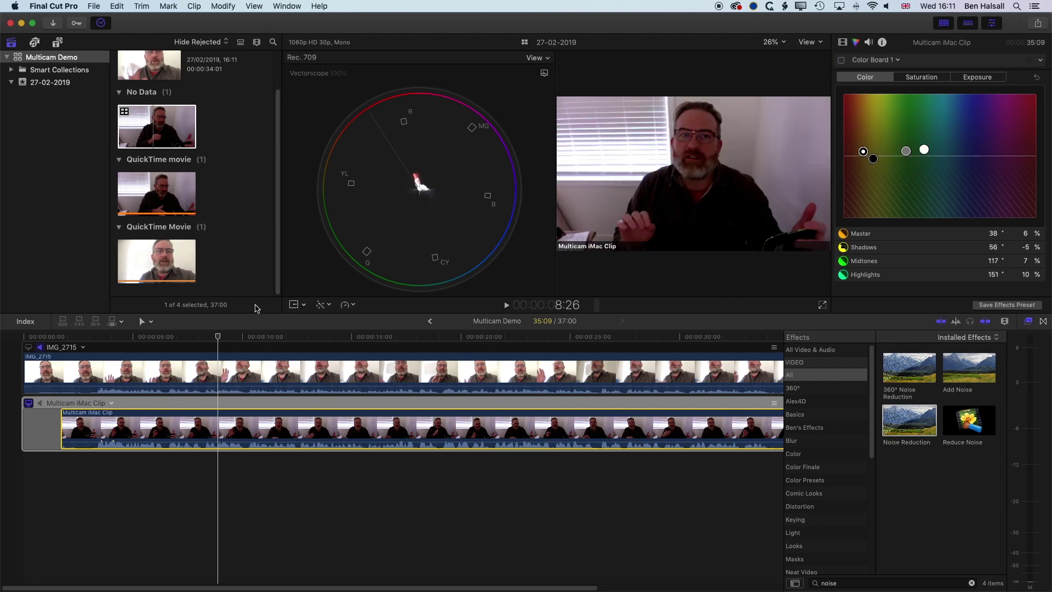
left_click(430, 321)
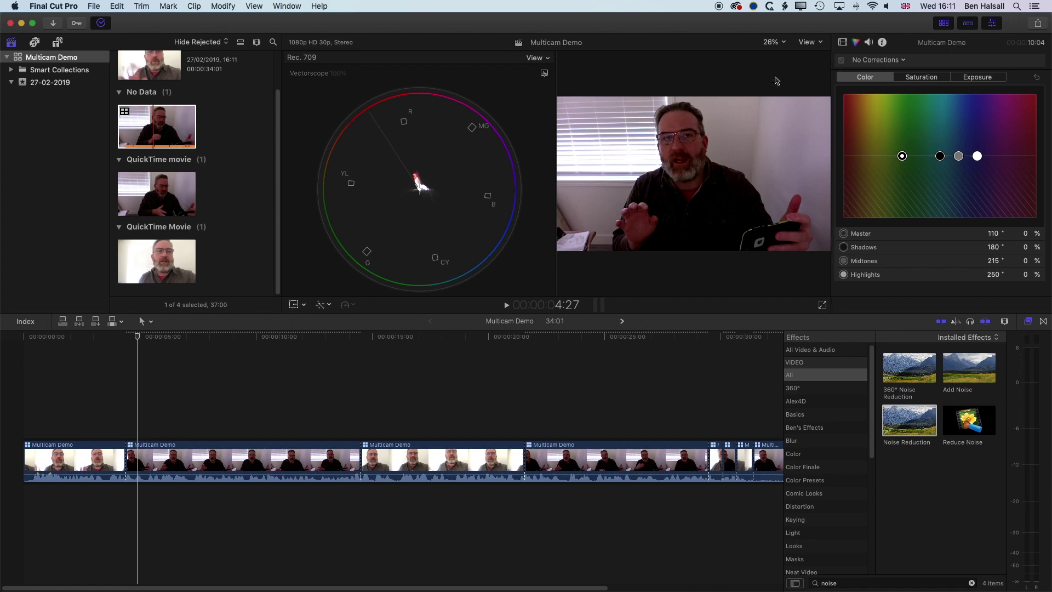
Reopen the multicam clip, re-enable Color Board 1 on the Multicam iMac Clip and return to the project timeline
double_click(158, 125)
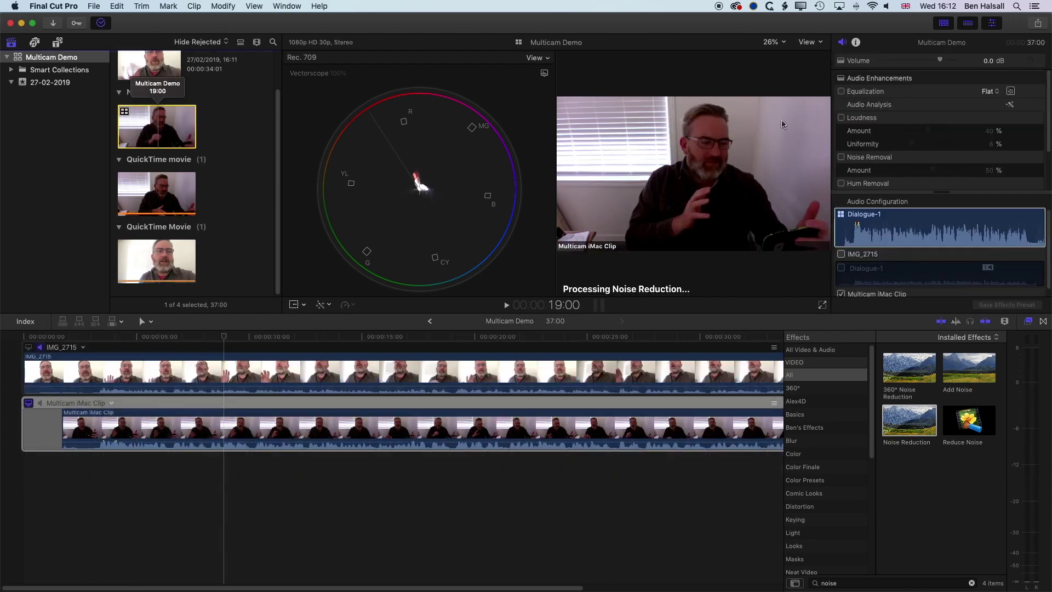
left_click(343, 434)
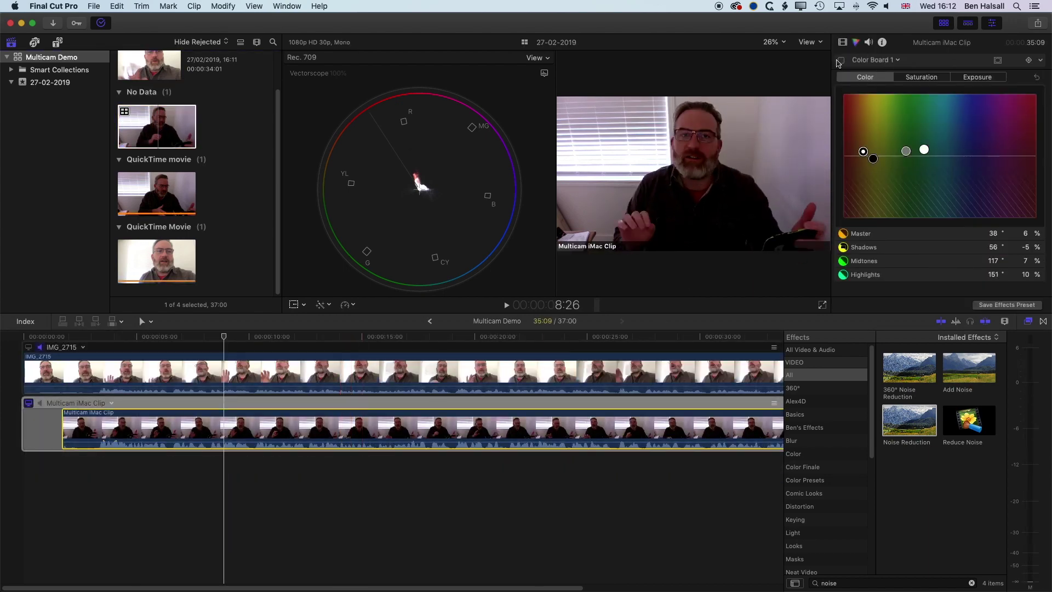
left_click(430, 321)
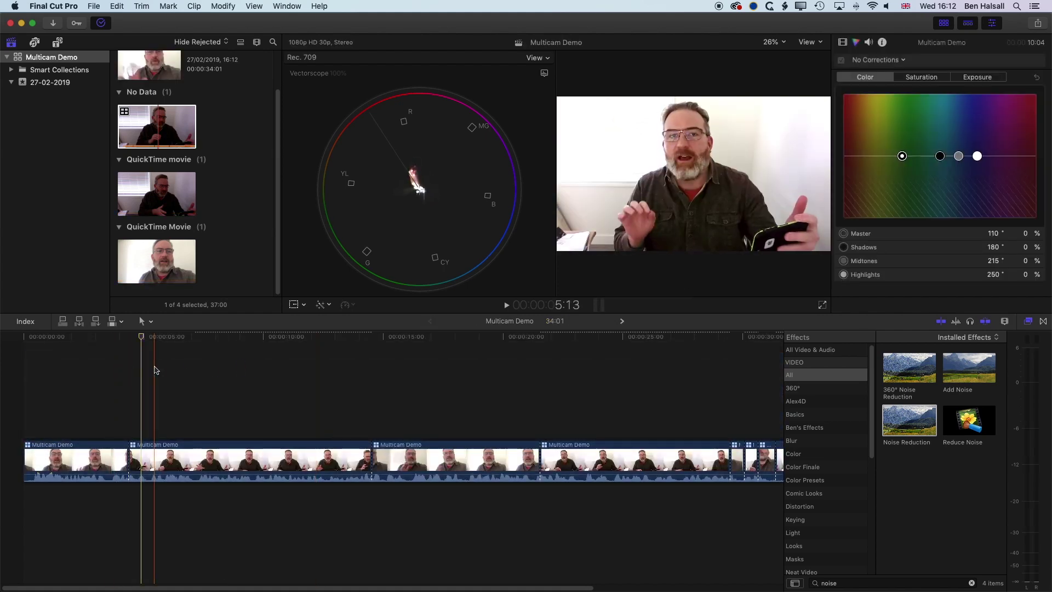